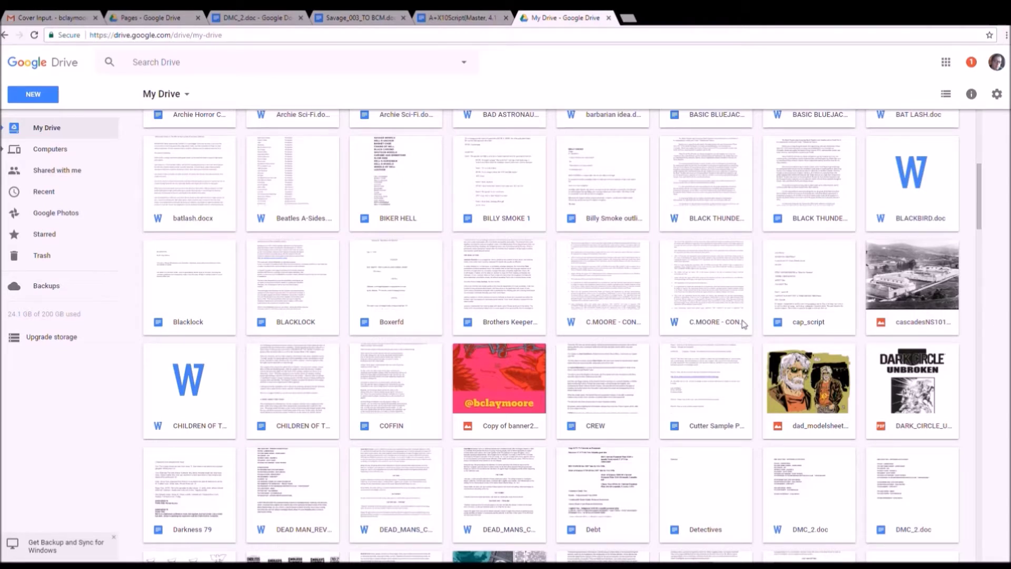
Switch to the DMC_2.doc script and scroll down to its PAGE ONE section.
left_click(245, 14)
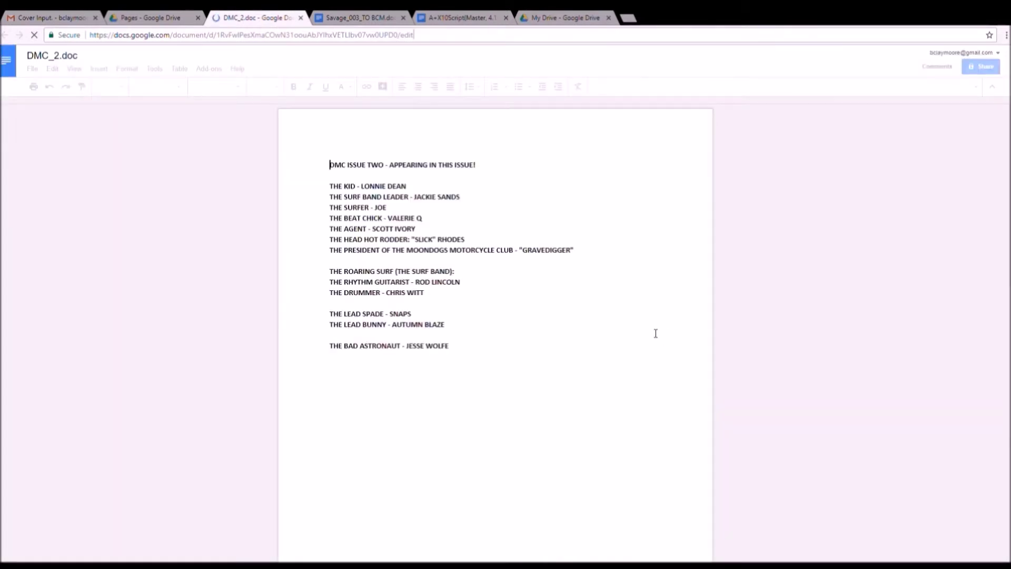
scroll(656, 332, "down", 3)
scroll(657, 337, "up", 3)
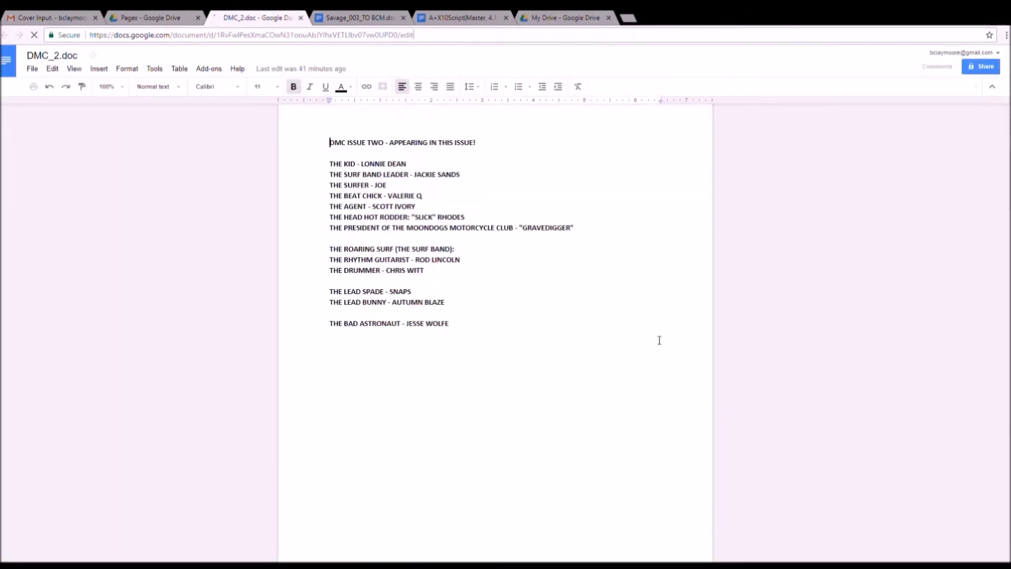
scroll(656, 341, "down", 4)
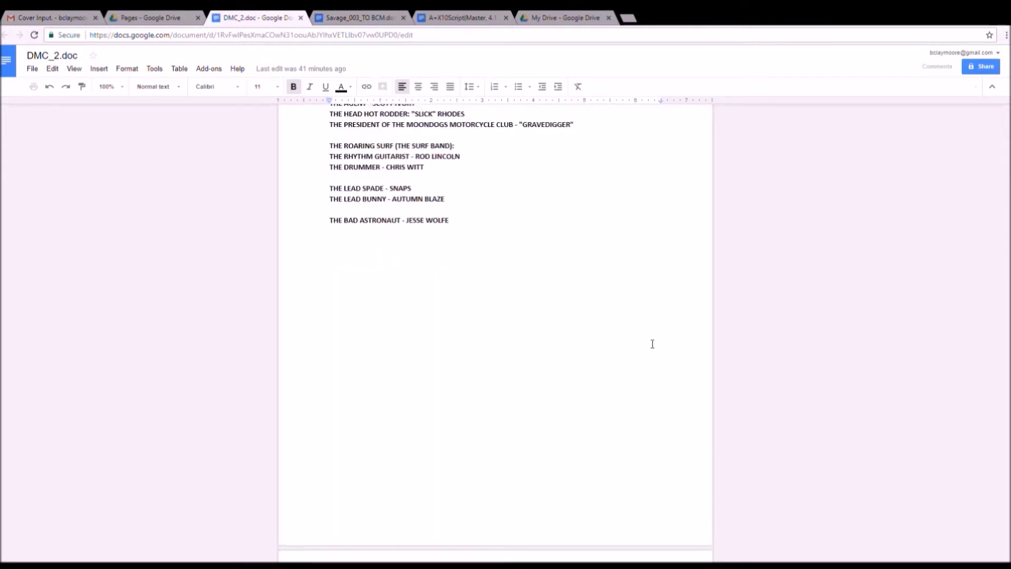
scroll(652, 343, "down", 1)
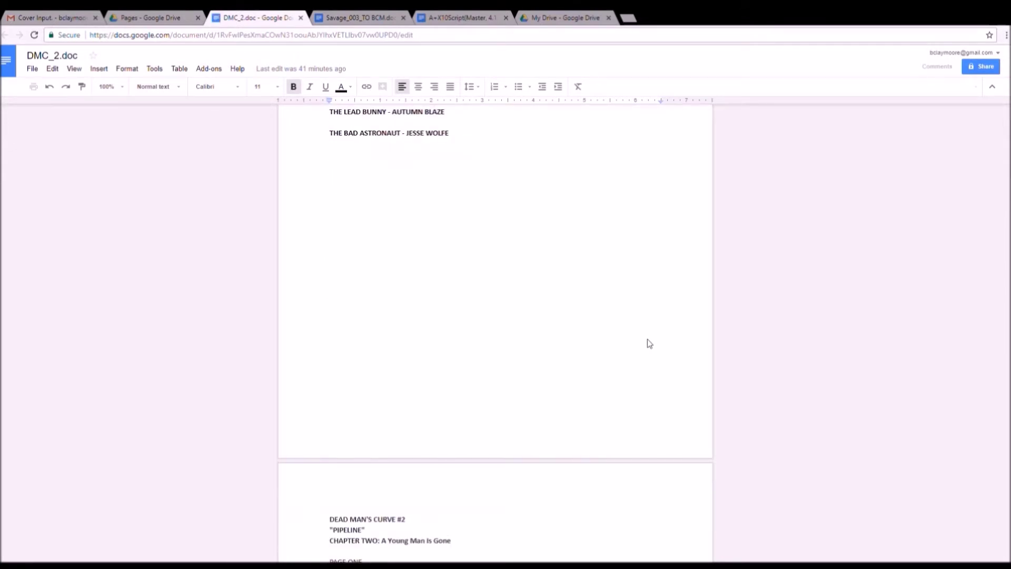
scroll(647, 340, "up", 5)
scroll(647, 340, "down", 4)
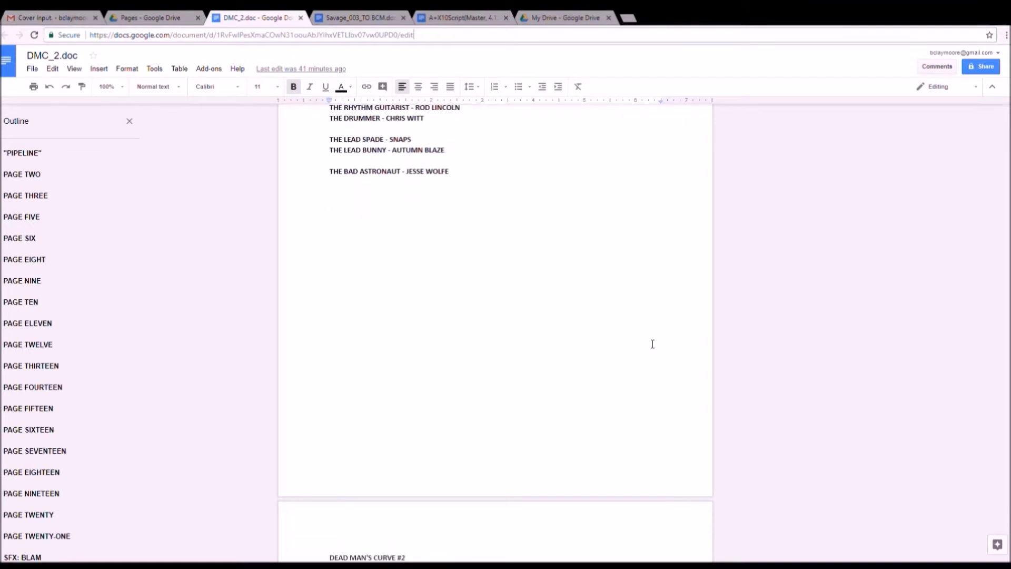
scroll(653, 344, "down", 8)
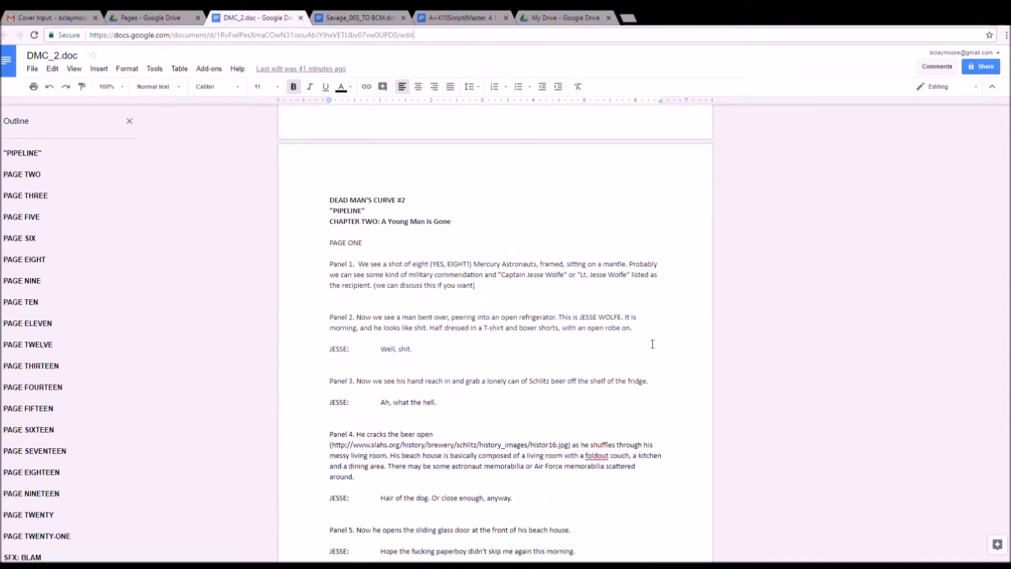
scroll(652, 344, "down", 1)
scroll(652, 344, "down", 1)
scroll(652, 344, "up", 1)
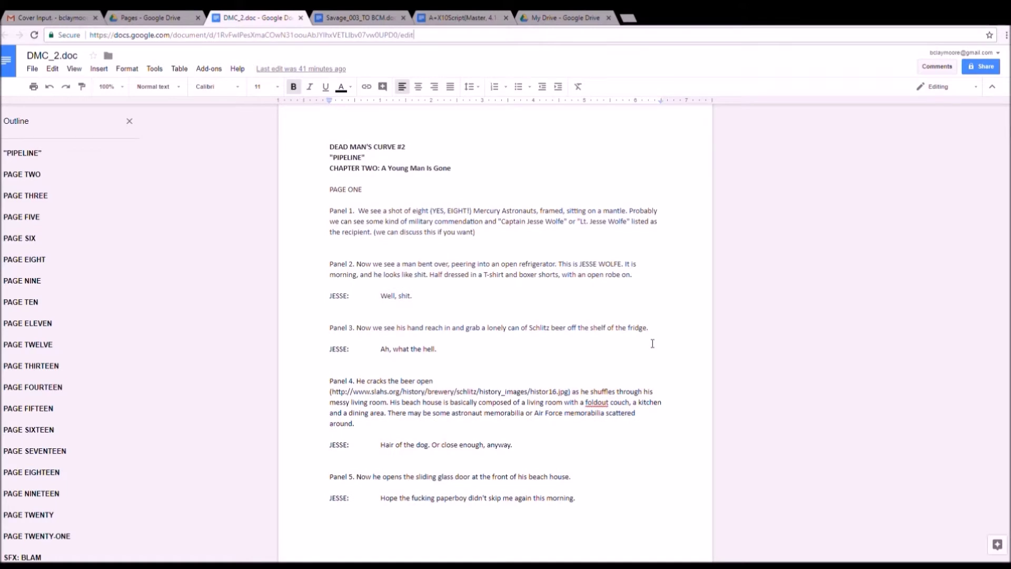
scroll(652, 343, "down", 1)
scroll(653, 344, "up", 1)
Review the 'PIPELINE' script's PAGE ONE panels with the page outline shown.
scroll(609, 338, "up", 10)
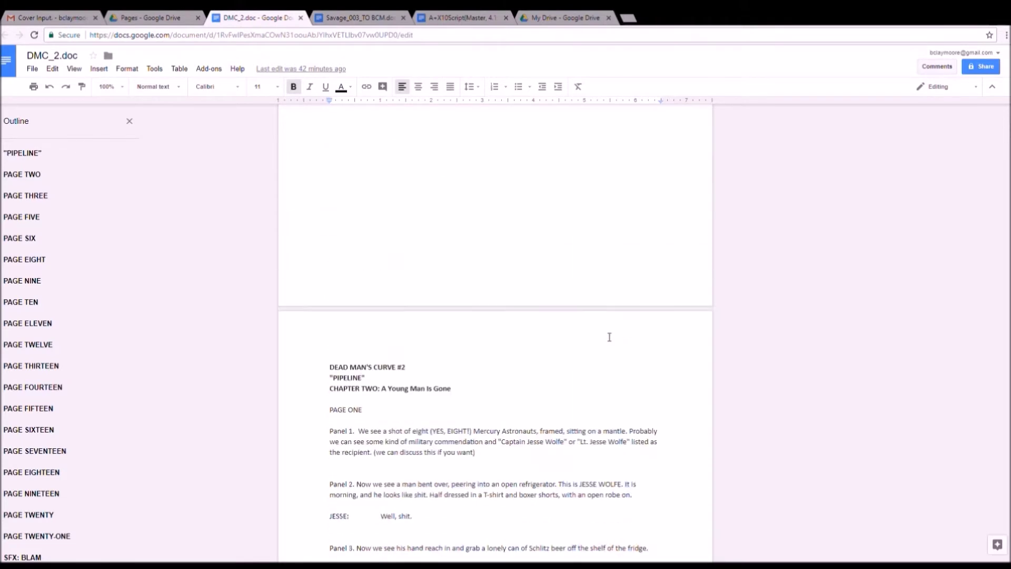
scroll(609, 337, "up", 1)
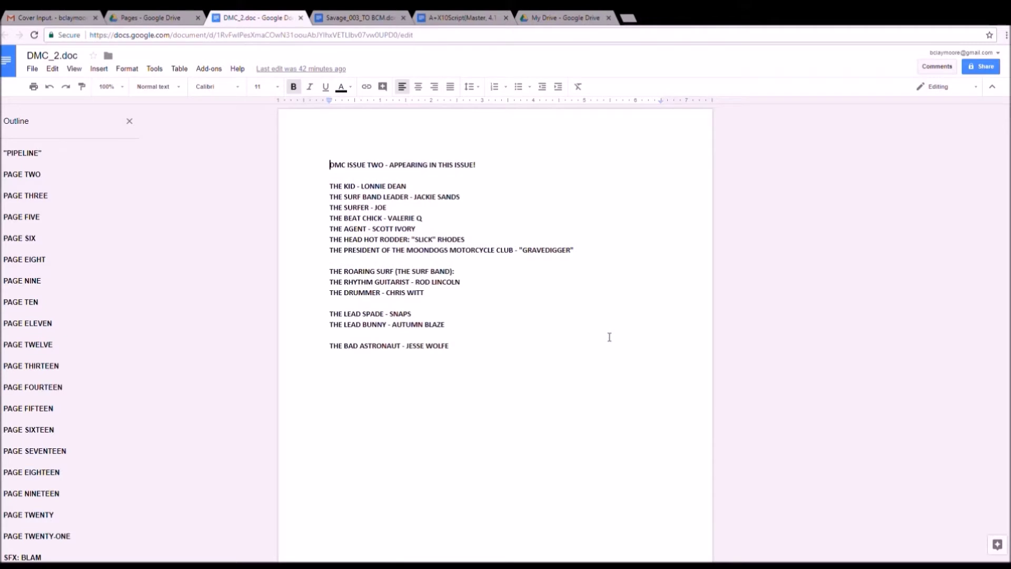
scroll(609, 337, "down", 1)
scroll(609, 337, "down", 10)
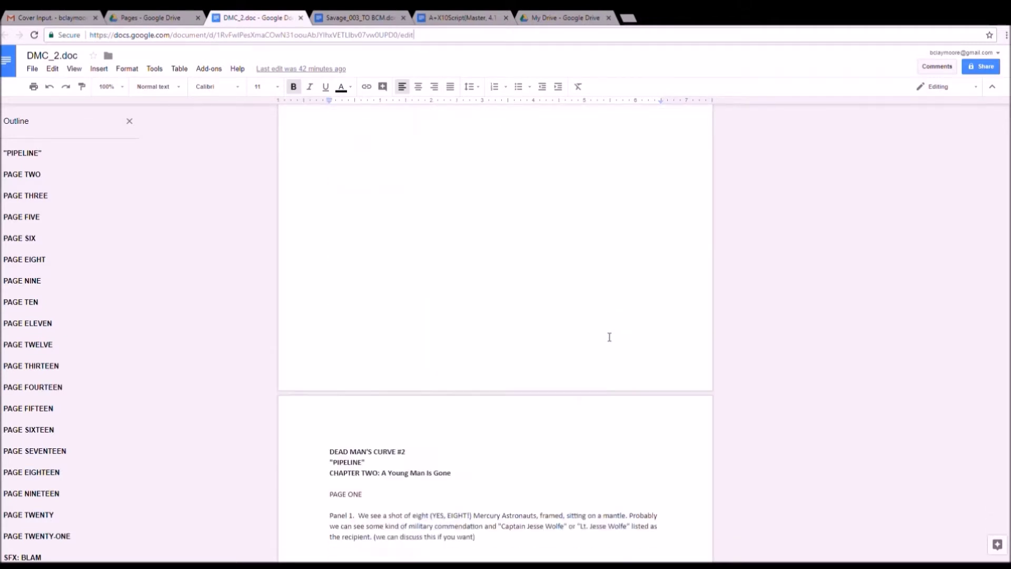
scroll(610, 337, "down", 1)
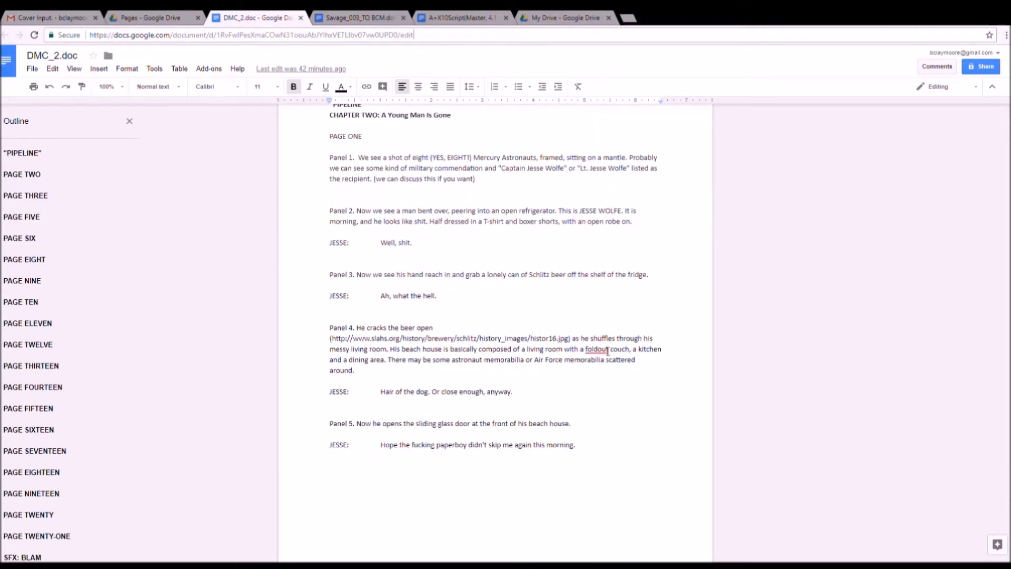
scroll(597, 356, "up", 1)
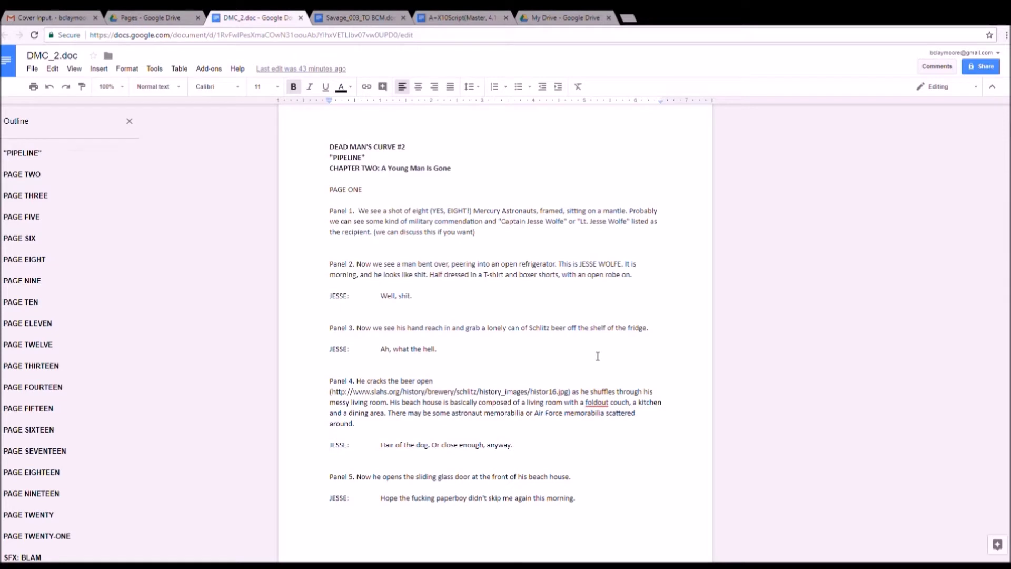
scroll(598, 356, "down", 1)
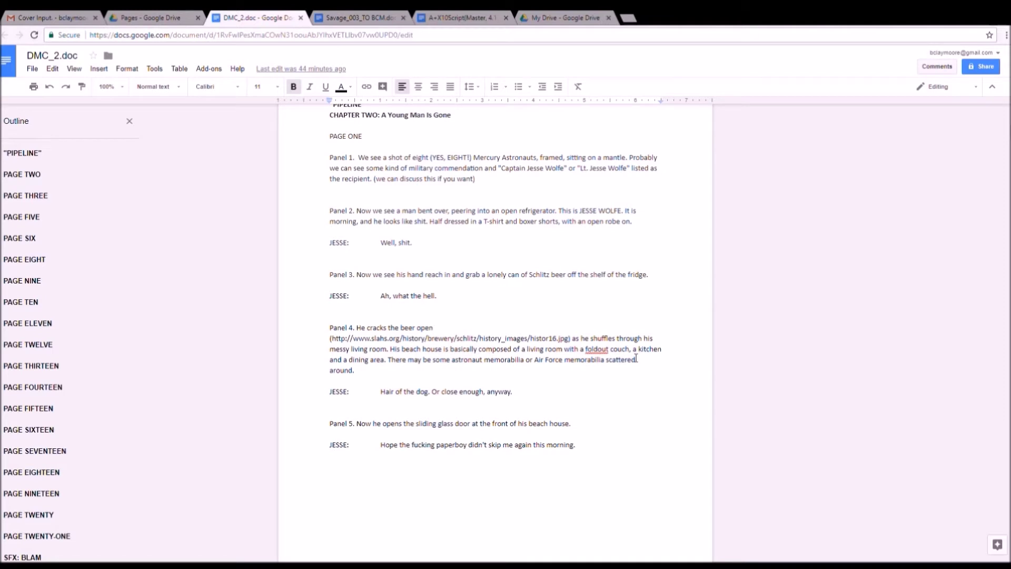
scroll(636, 357, "down", 1)
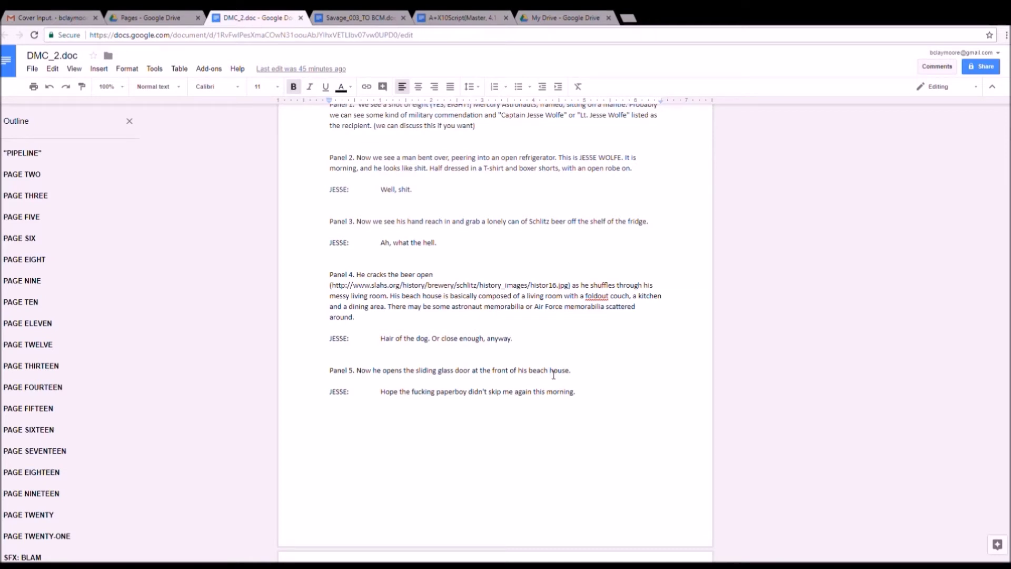
Scroll DMC_2.doc to PAGE TWO, showing Panels 1–3 and LONNIE's 'Good morning.' line.
scroll(566, 261, "down", 5)
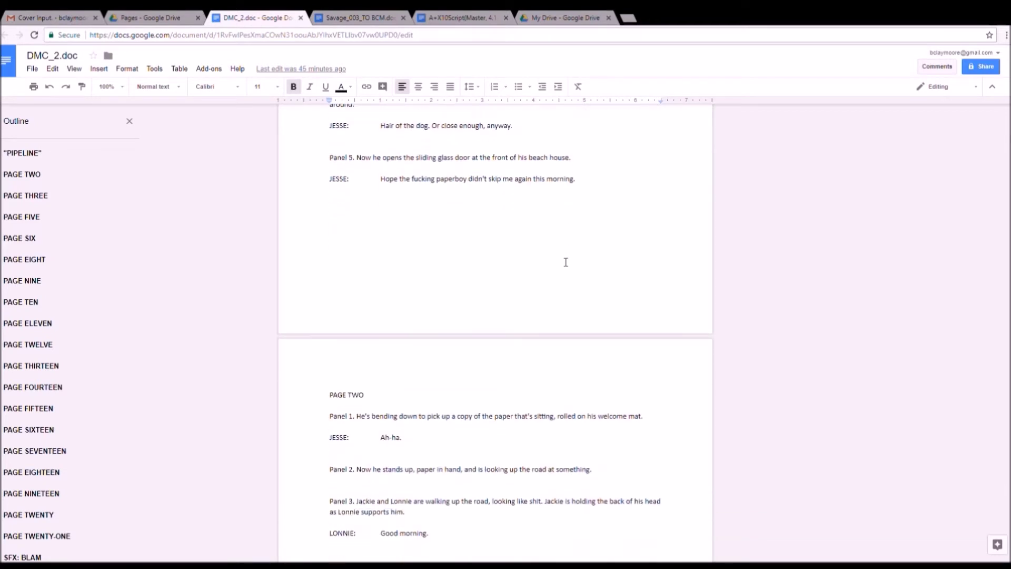
scroll(566, 262, "up", 3)
scroll(542, 314, "up", 3)
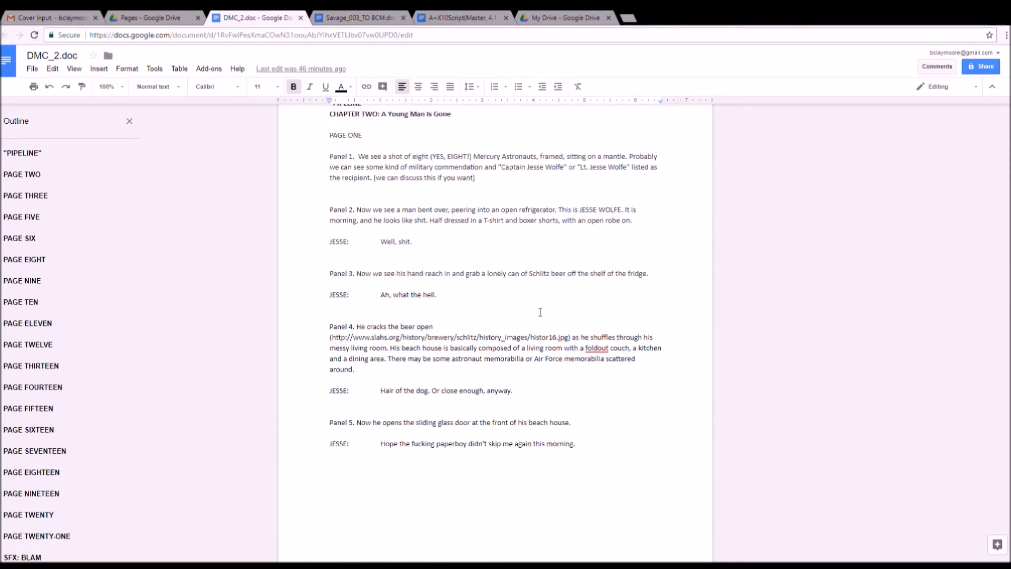
scroll(540, 312, "down", 1)
scroll(540, 311, "down", 5)
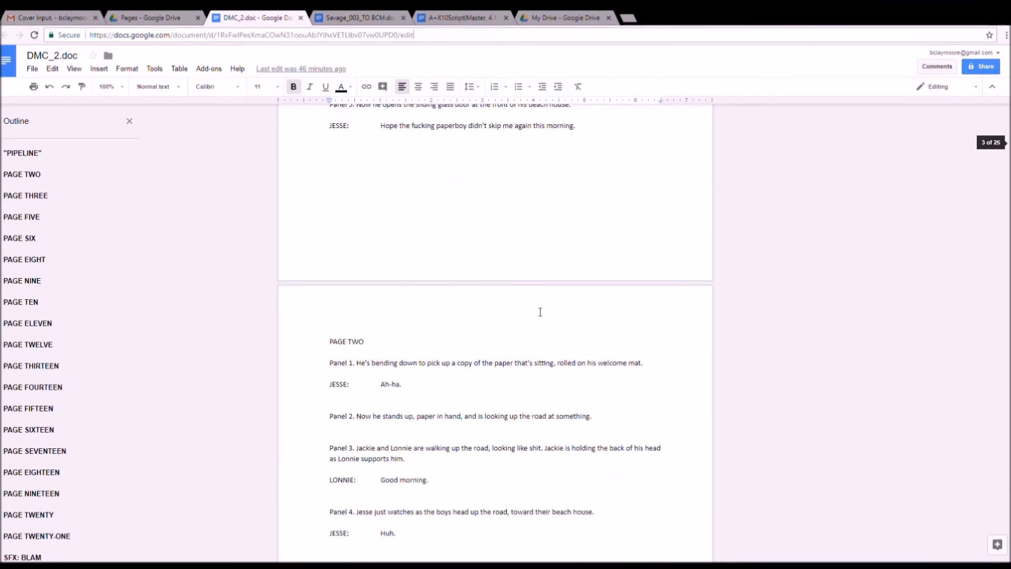
scroll(540, 312, "down", 1)
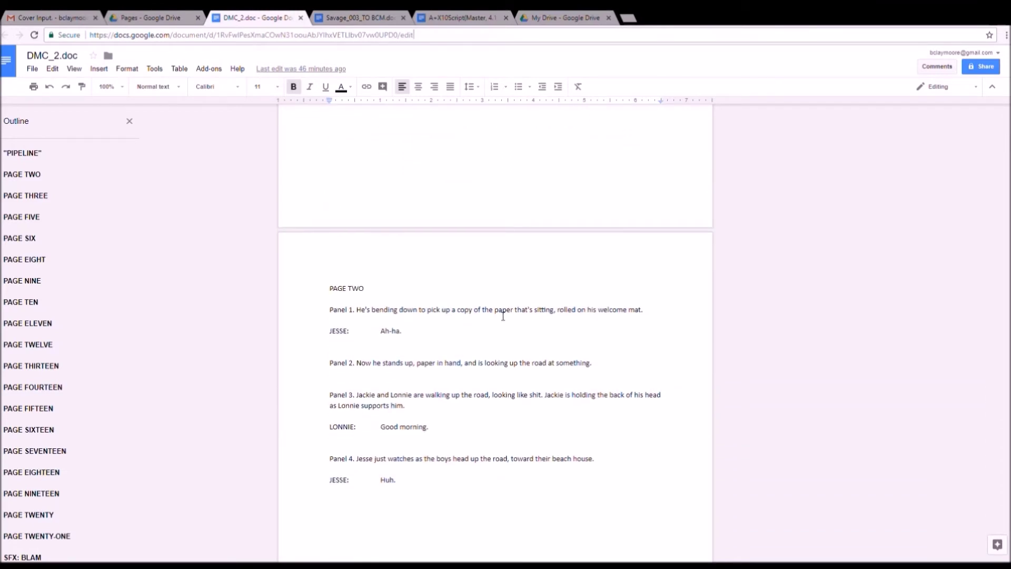
scroll(499, 317, "down", 1)
scroll(497, 319, "up", 1)
scroll(522, 357, "down", 1)
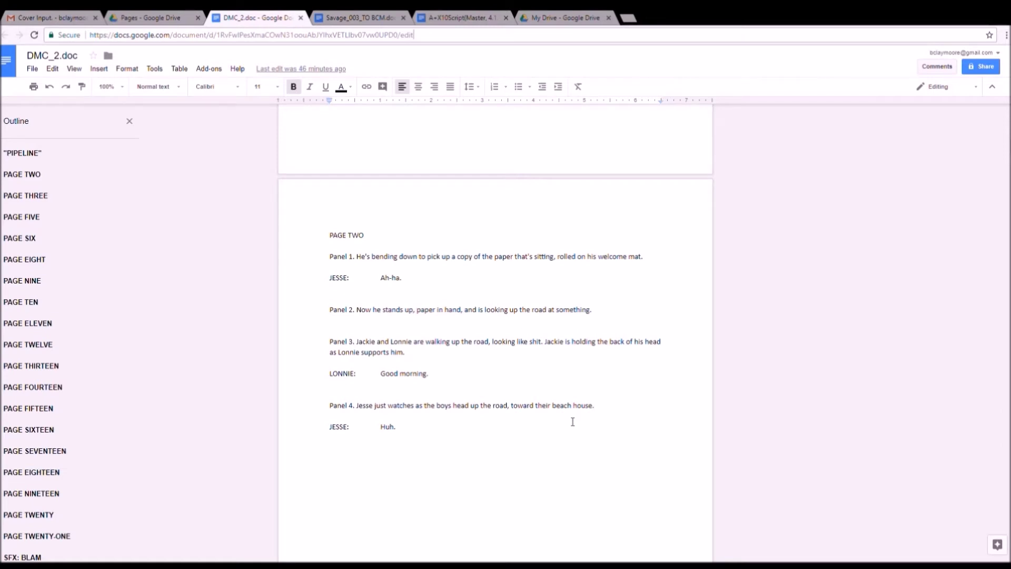
scroll(570, 420, "down", 2)
scroll(570, 420, "down", 8)
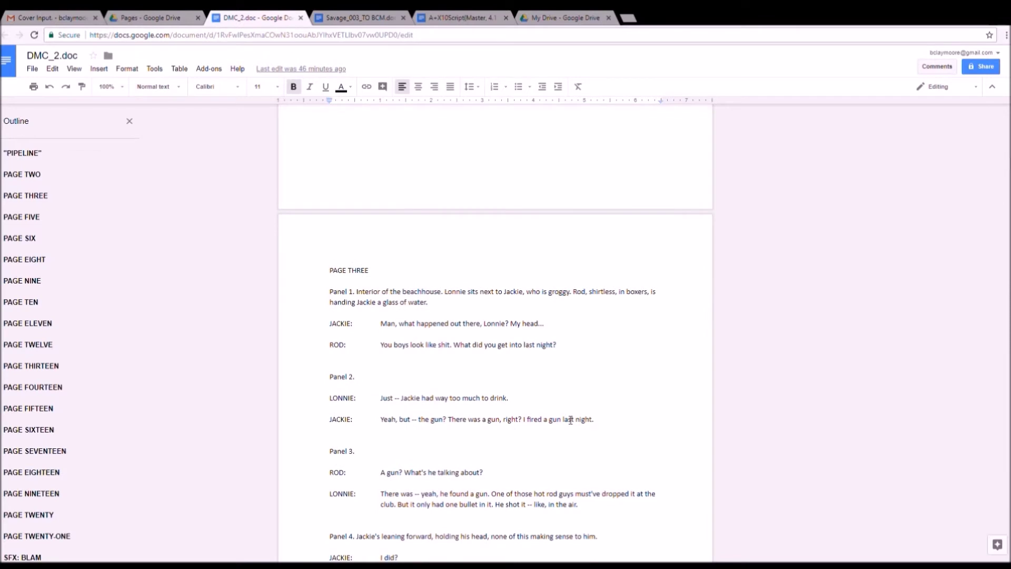
scroll(570, 420, "down", 1)
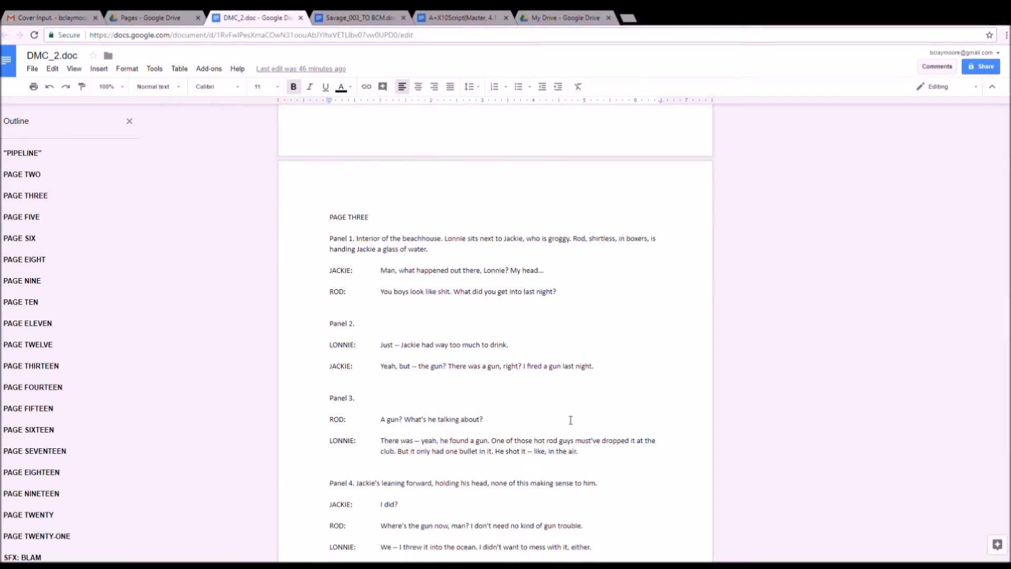
scroll(570, 420, "down", 1)
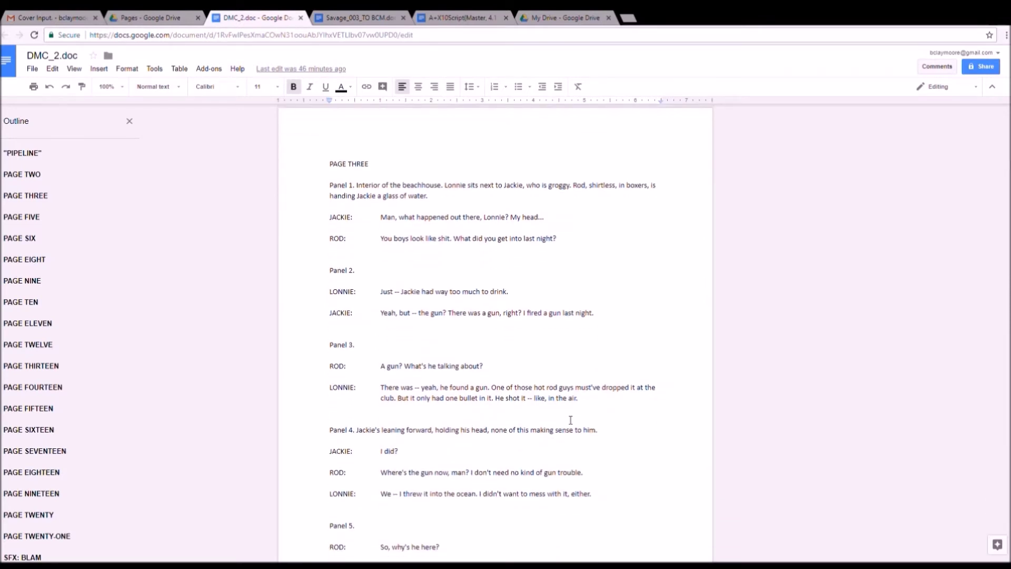
scroll(570, 420, "down", 1)
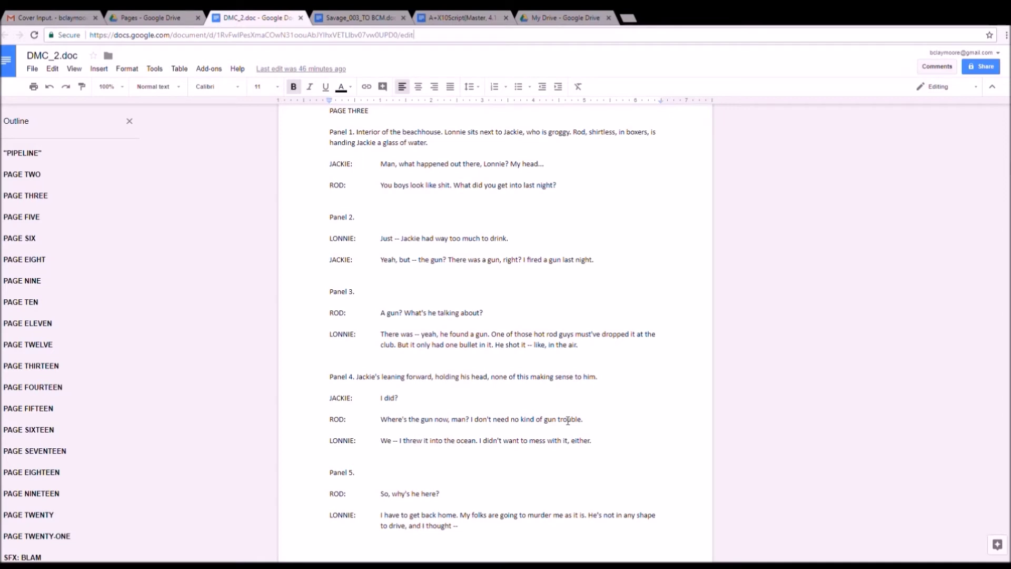
scroll(568, 420, "down", 6)
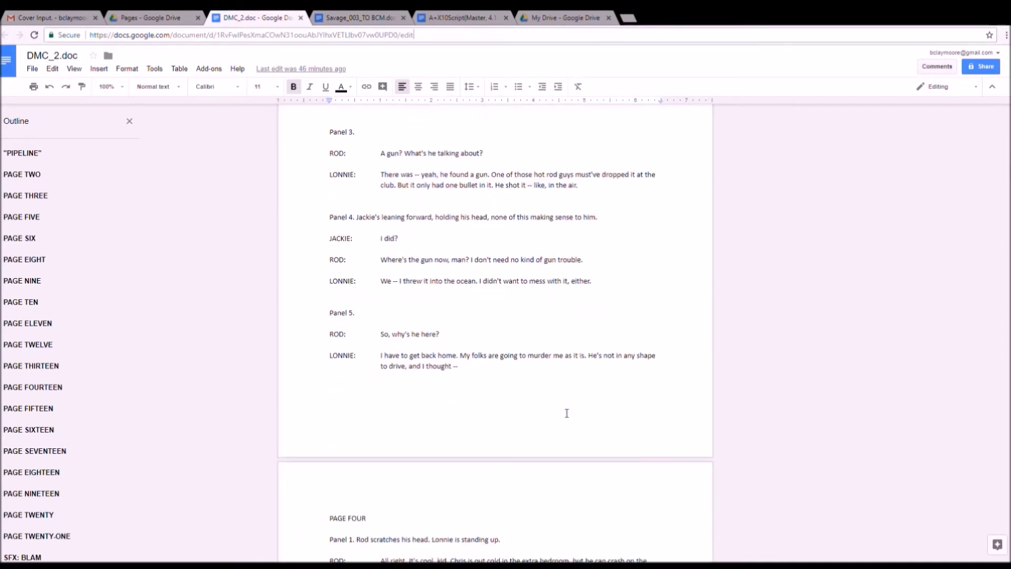
scroll(566, 413, "down", 12)
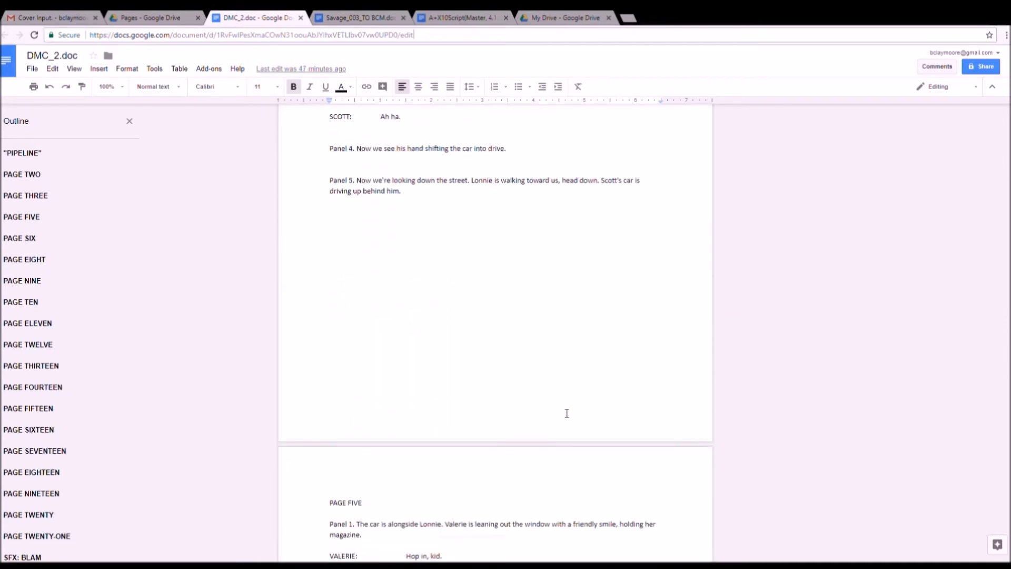
scroll(567, 413, "up", 20)
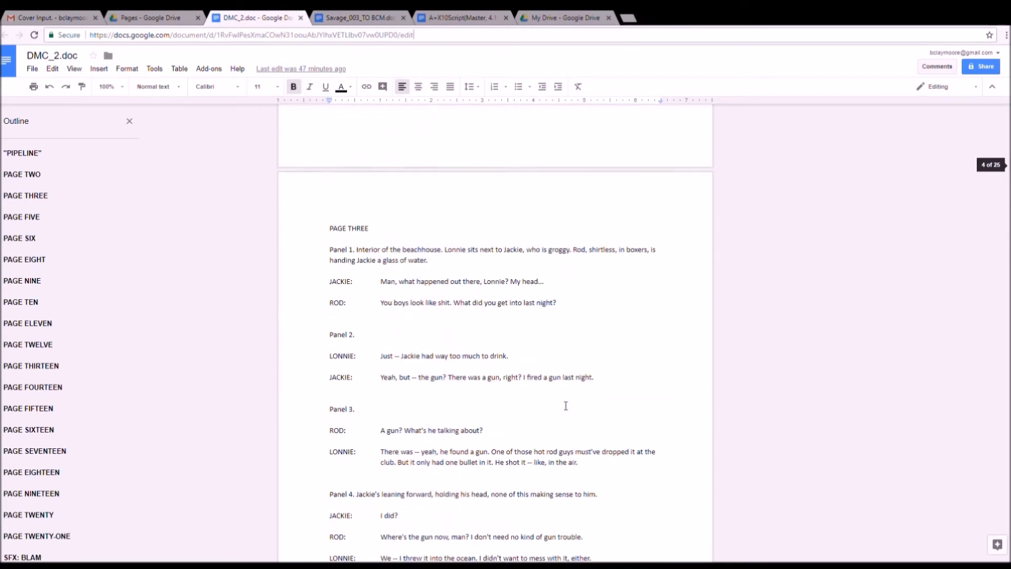
scroll(565, 405, "up", 20)
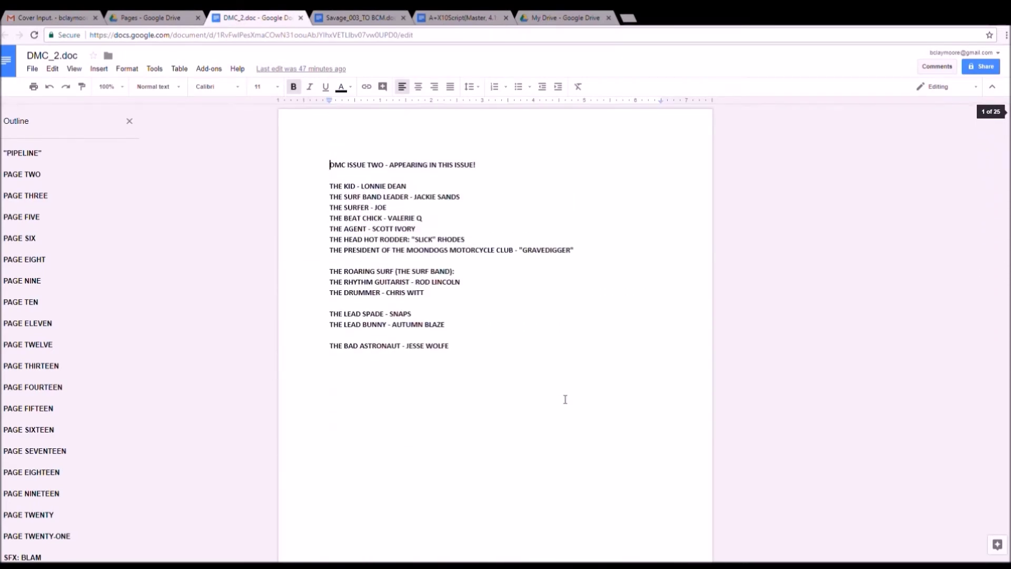
scroll(565, 399, "down", 6)
scroll(565, 399, "down", 6)
scroll(564, 400, "up", 2)
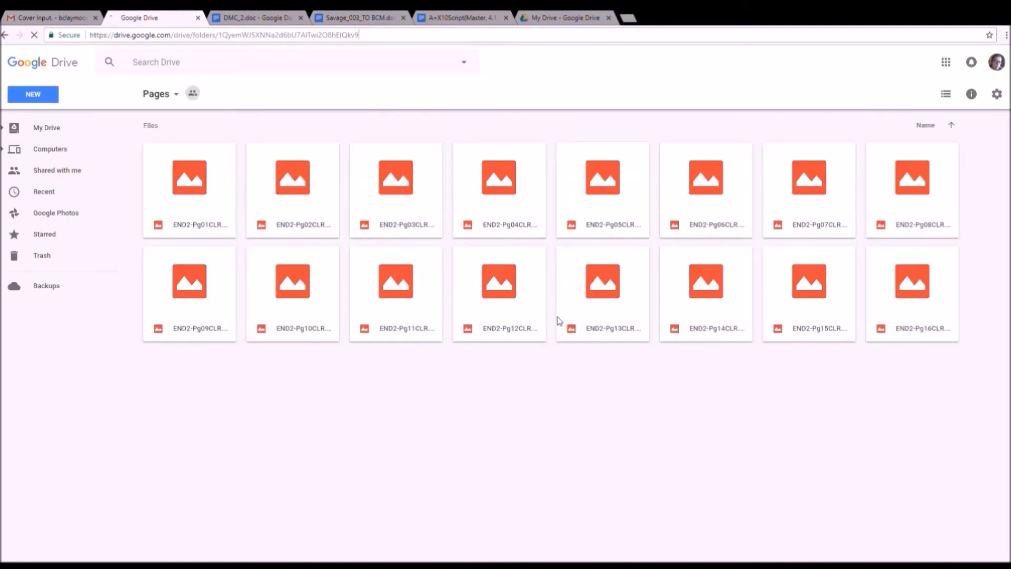
Preview END2-Pg01CLR.tif, the full-colour artwork for comic page 1.
double_click(184, 212)
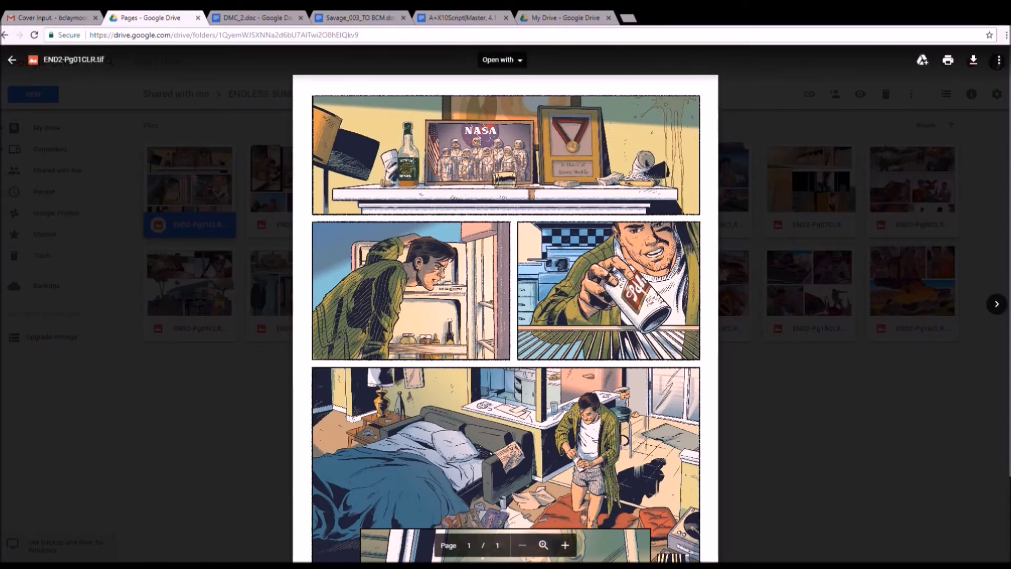
Zoom into the END2-Pg01CLR page and inspect the mantelpiece and fridge panels.
left_click(565, 545)
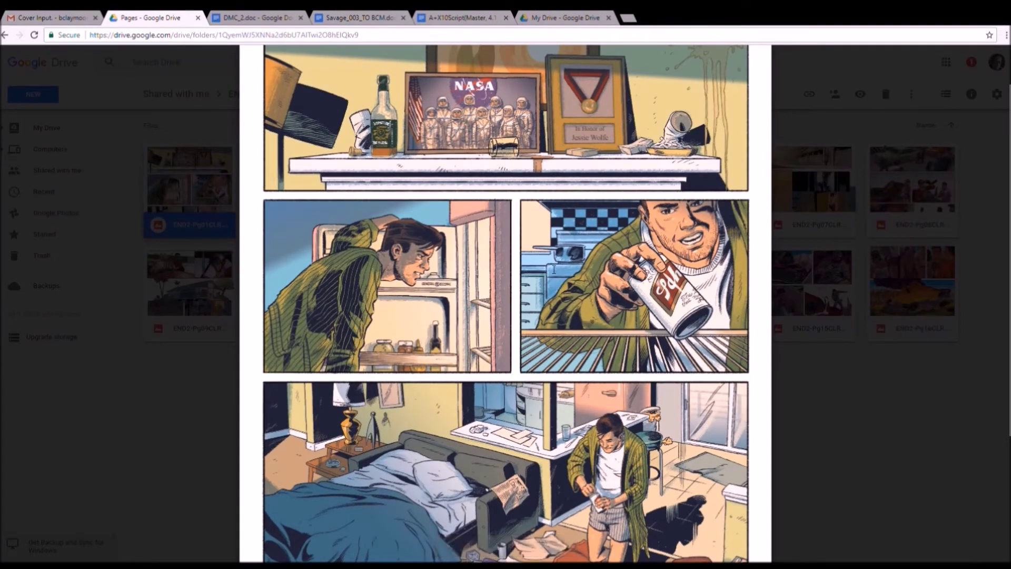
scroll(553, 269, "up", 1)
scroll(554, 269, "down", 1)
scroll(638, 290, "down", 1)
scroll(638, 290, "down", 1)
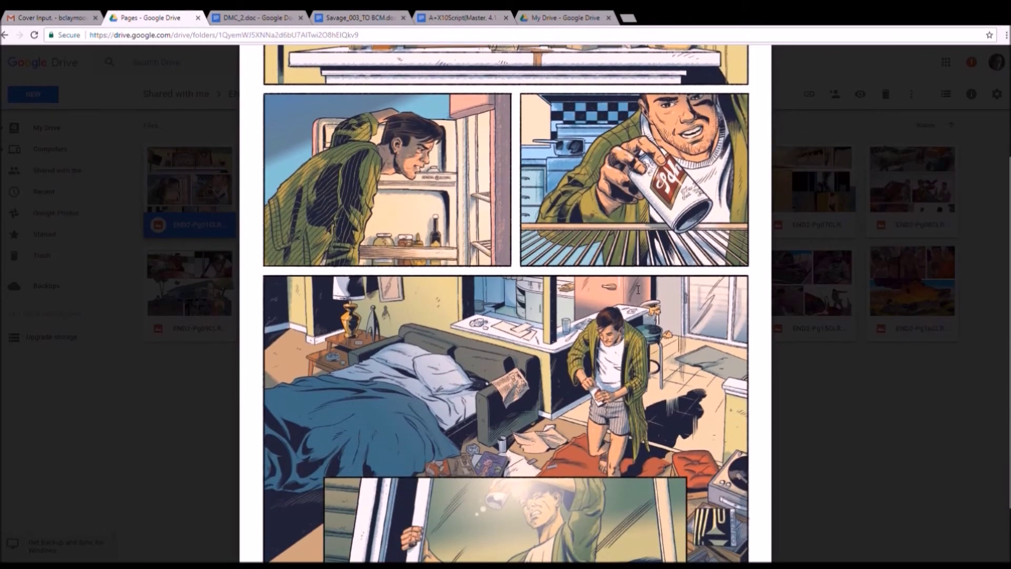
scroll(638, 289, "up", 1)
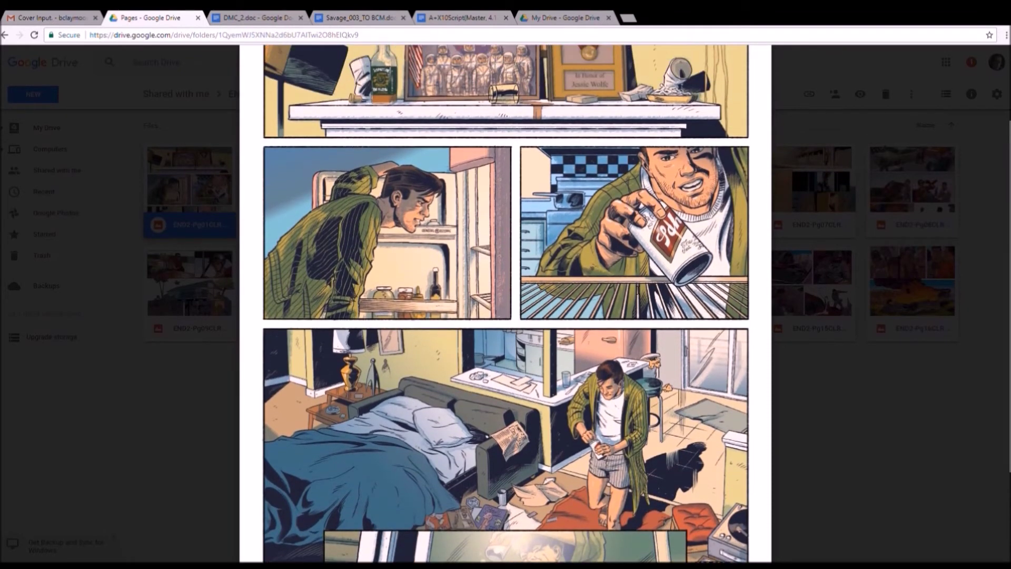
scroll(638, 289, "up", 1)
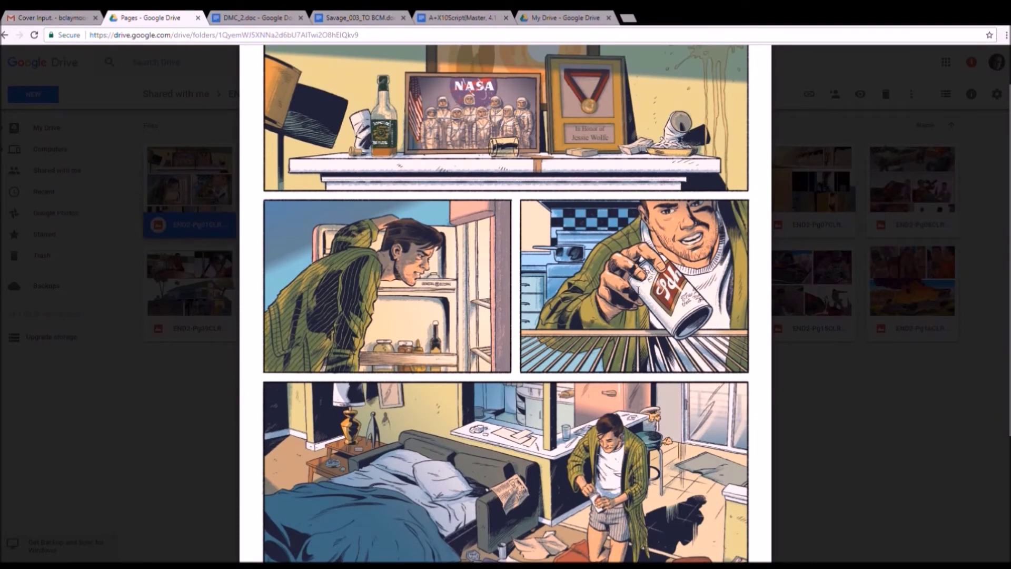
Look over the enlarged living-room panels, then return to the DMC_2.doc script.
scroll(638, 291, "down", 2)
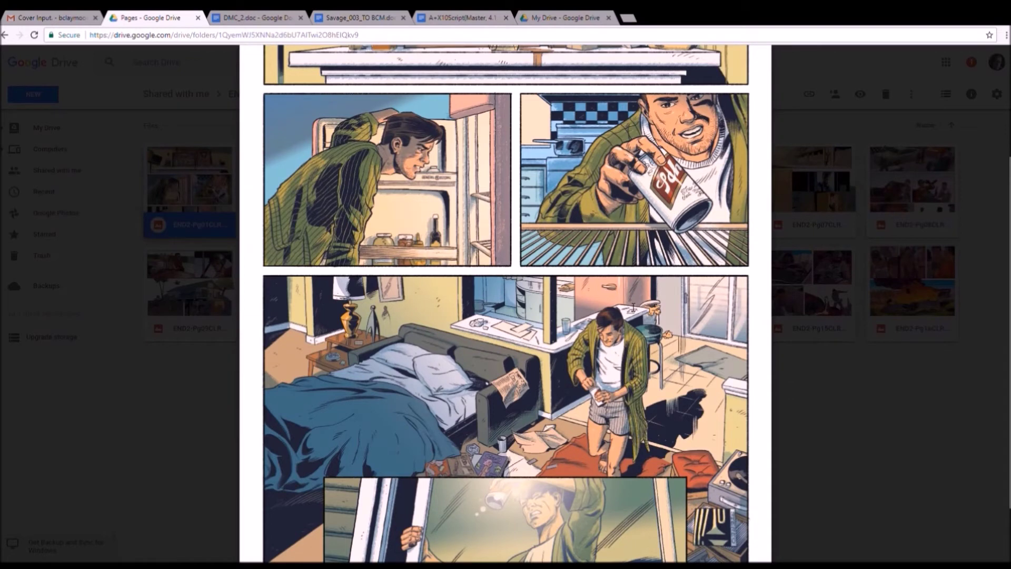
scroll(633, 308, "down", 1)
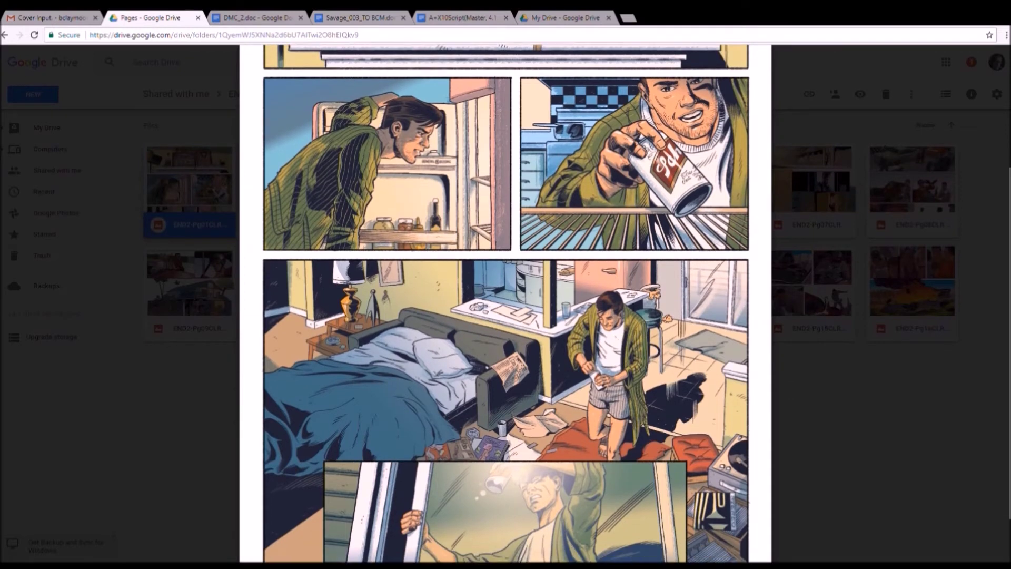
scroll(505, 304, "up", 3)
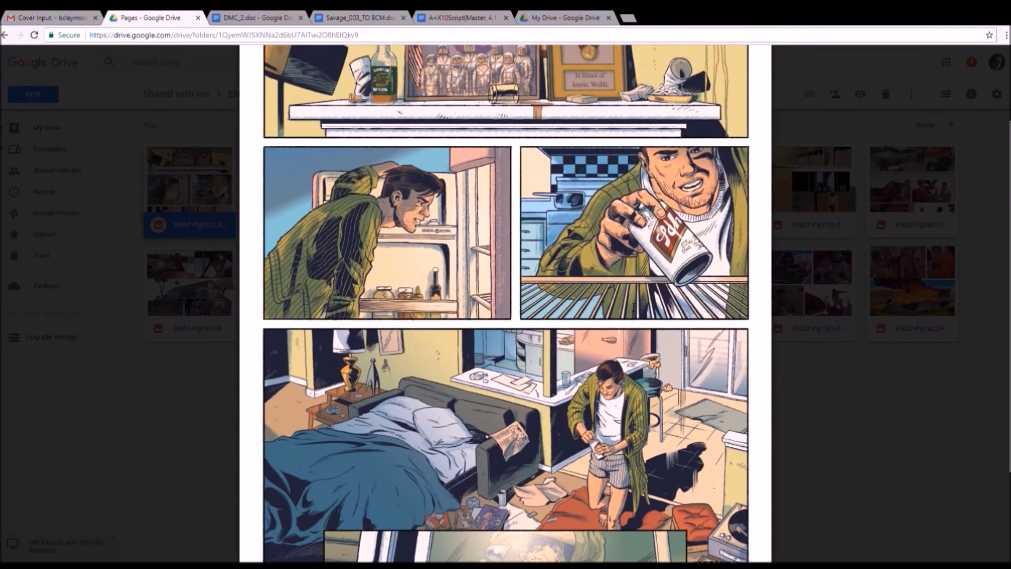
scroll(633, 307, "down", 1)
scroll(632, 308, "down", 1)
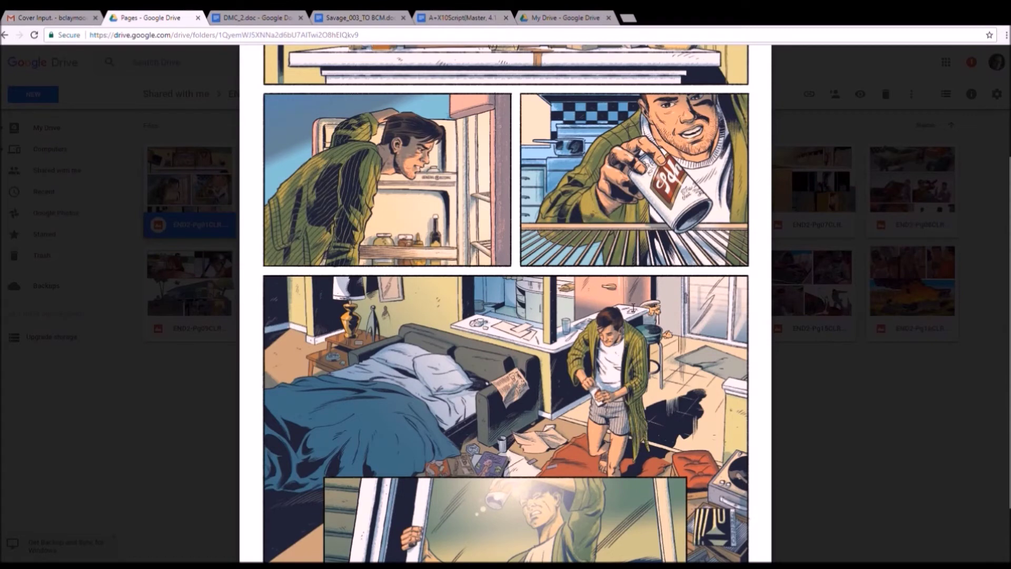
scroll(633, 308, "up", 1)
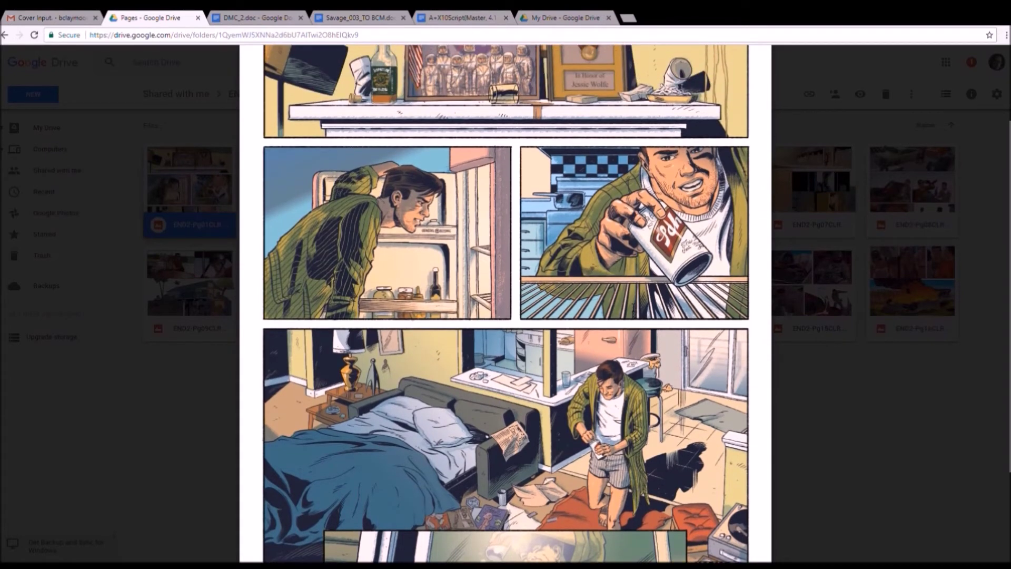
scroll(632, 307, "down", 2)
scroll(633, 307, "up", 2)
left_click(273, 14)
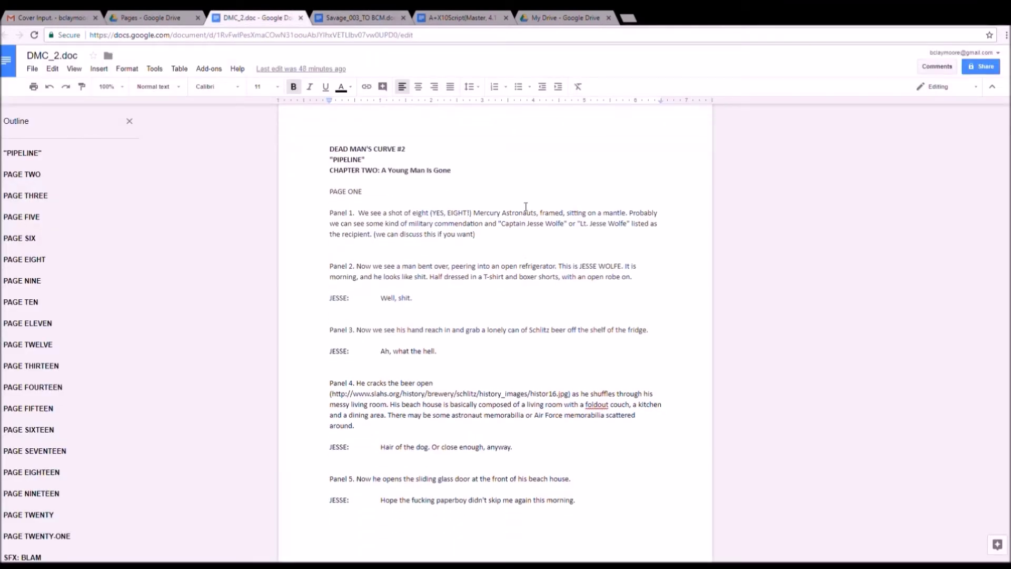
Compare DMC_2.doc's Page One panel descriptions, then switch to Savage_003_TO BCM.docx.
scroll(532, 215, "down", 1)
scroll(542, 229, "up", 1)
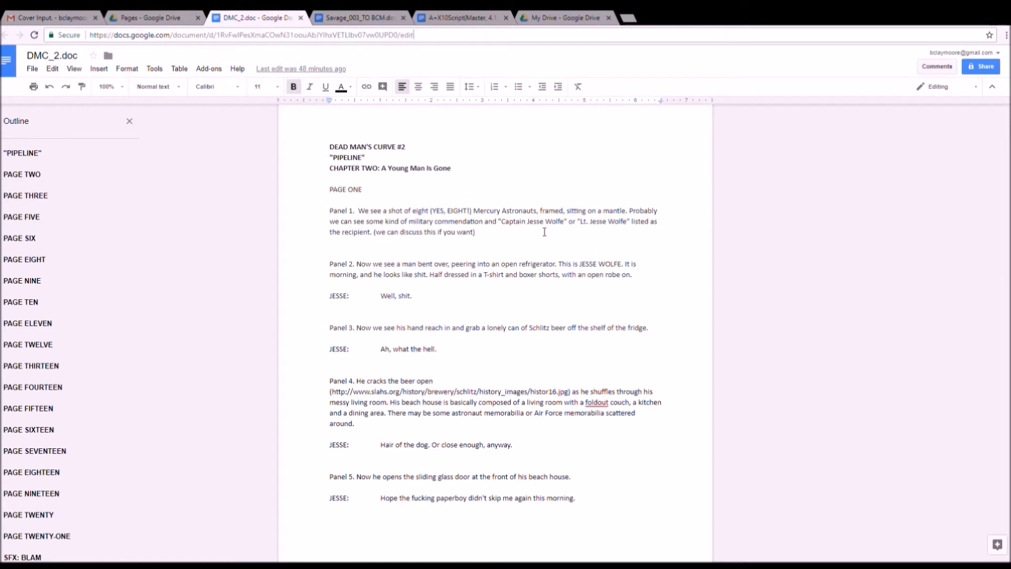
scroll(545, 231, "down", 1)
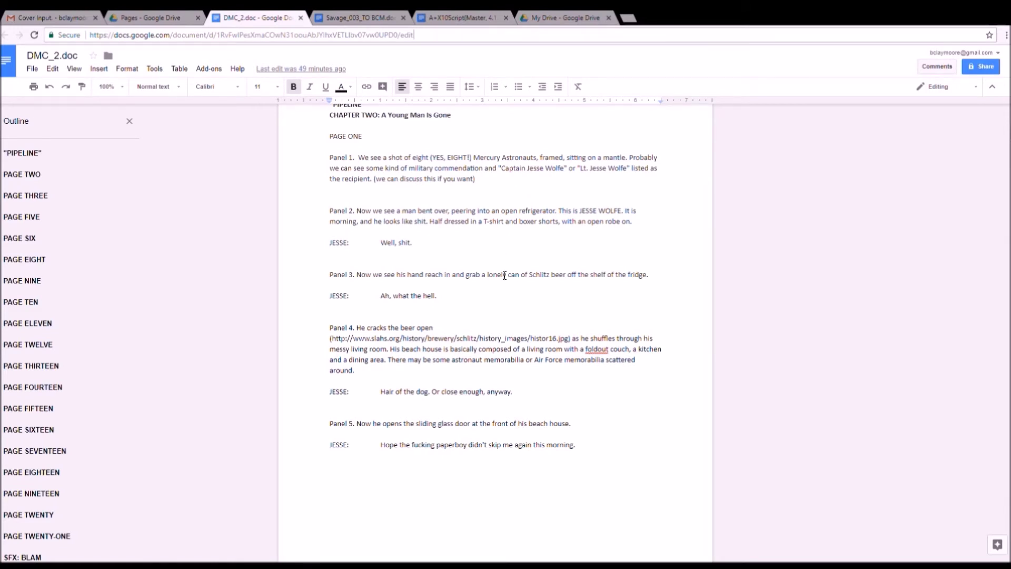
scroll(511, 283, "up", 2)
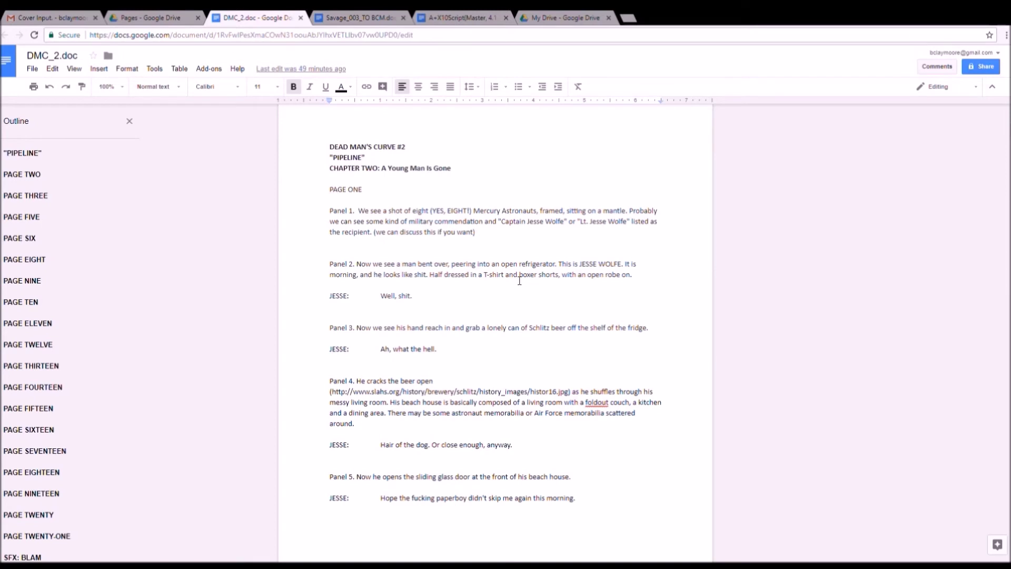
left_click(378, 17)
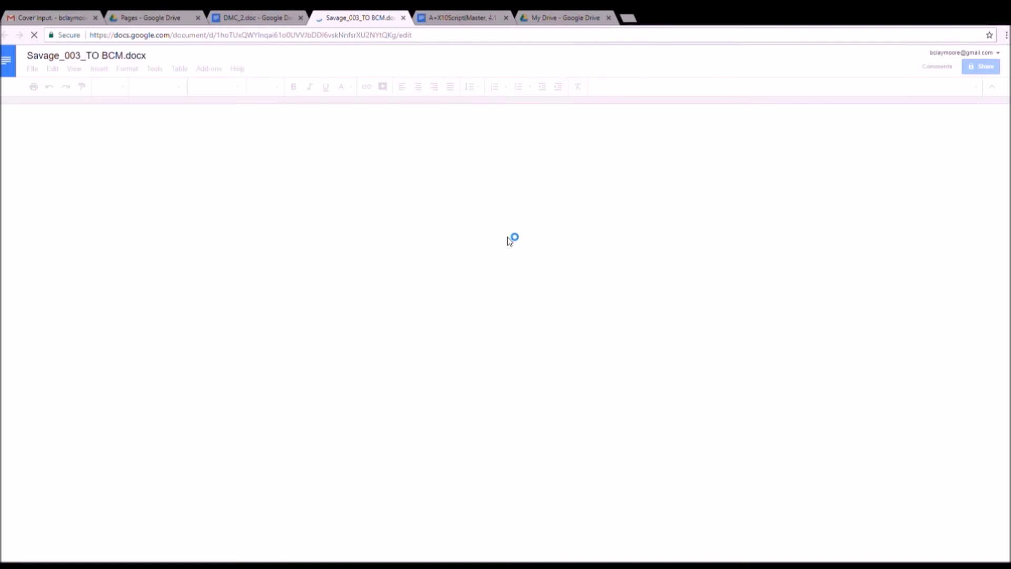
Read Savage_003_TO BCM.docx's notes down to PAGE ONE's tribe-and-dinosaurs panels.
scroll(566, 271, "down", 1)
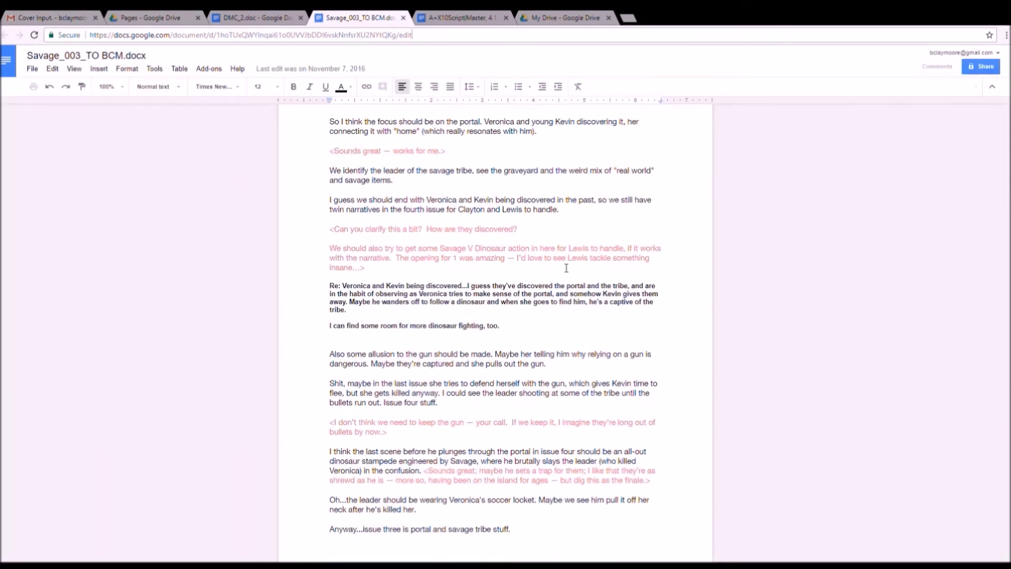
scroll(579, 289, "down", 2)
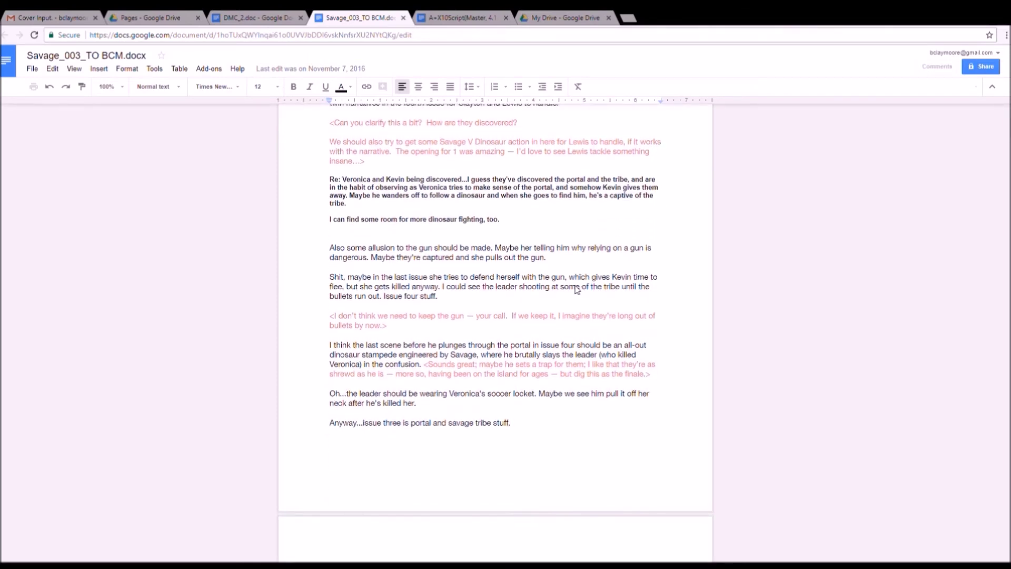
scroll(577, 289, "down", 1)
scroll(580, 291, "down", 3)
scroll(580, 290, "up", 3)
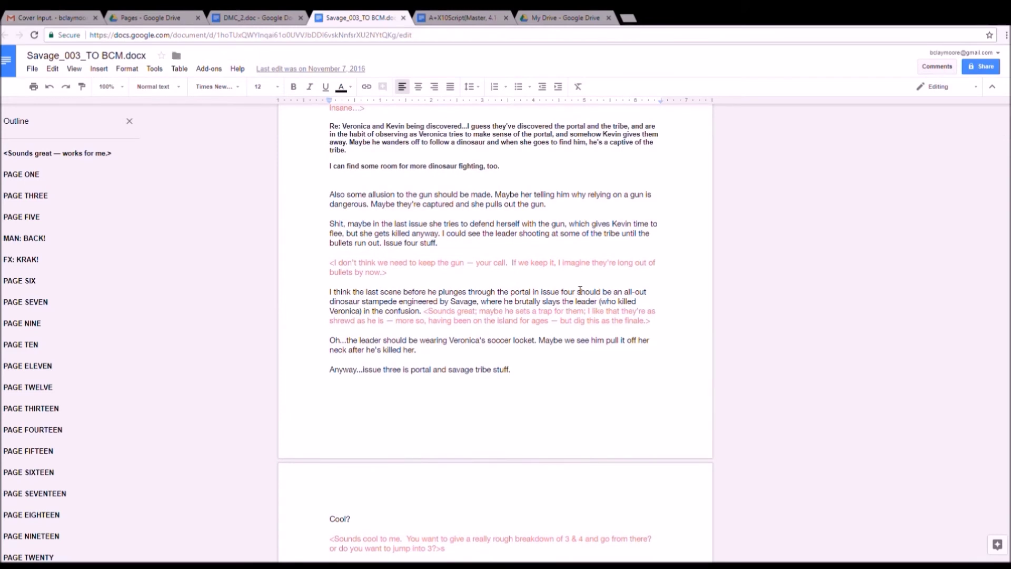
scroll(580, 291, "down", 3)
Scroll the Savage_003 script from PAGE TWO through PAGE SIX to PAGE SEVEN's VW minibus panel.
scroll(580, 290, "down", 5)
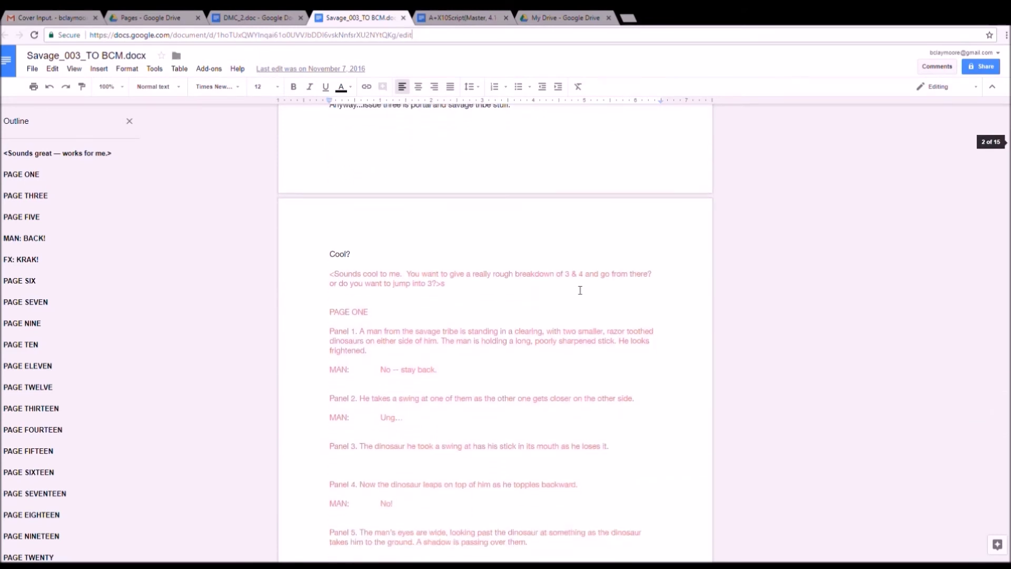
scroll(580, 290, "down", 4)
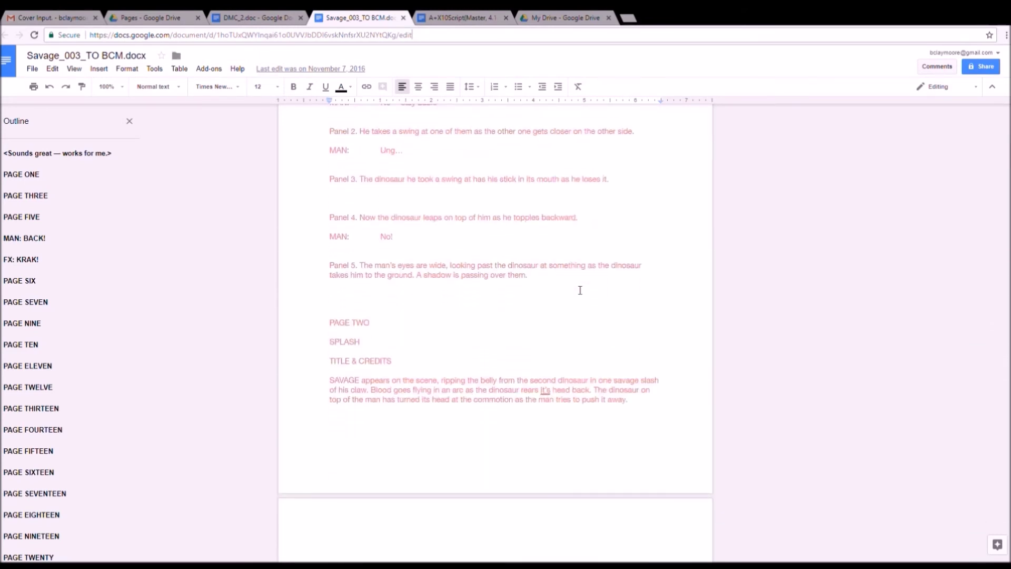
scroll(579, 290, "up", 2)
scroll(580, 290, "up", 2)
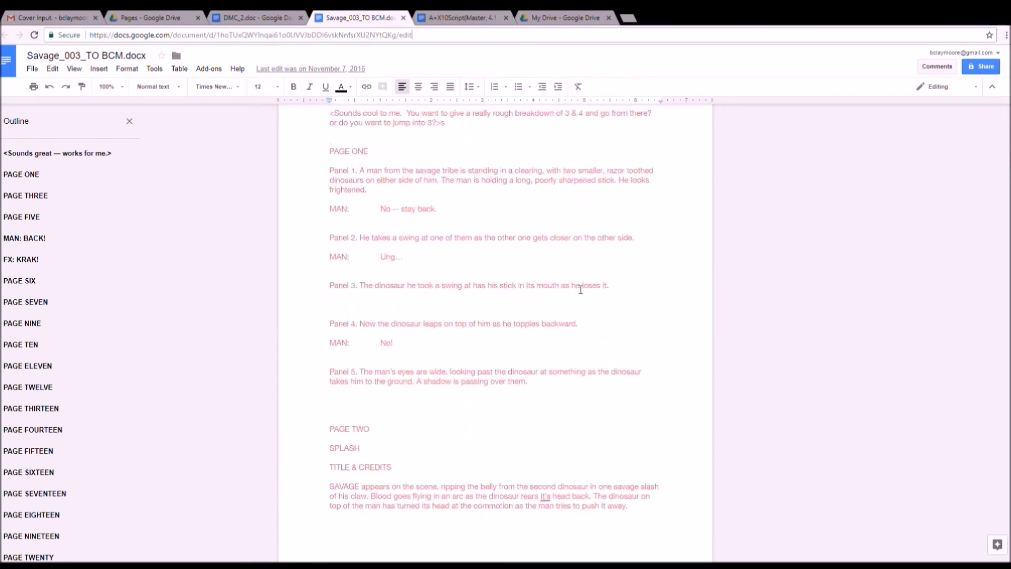
scroll(579, 290, "down", 1)
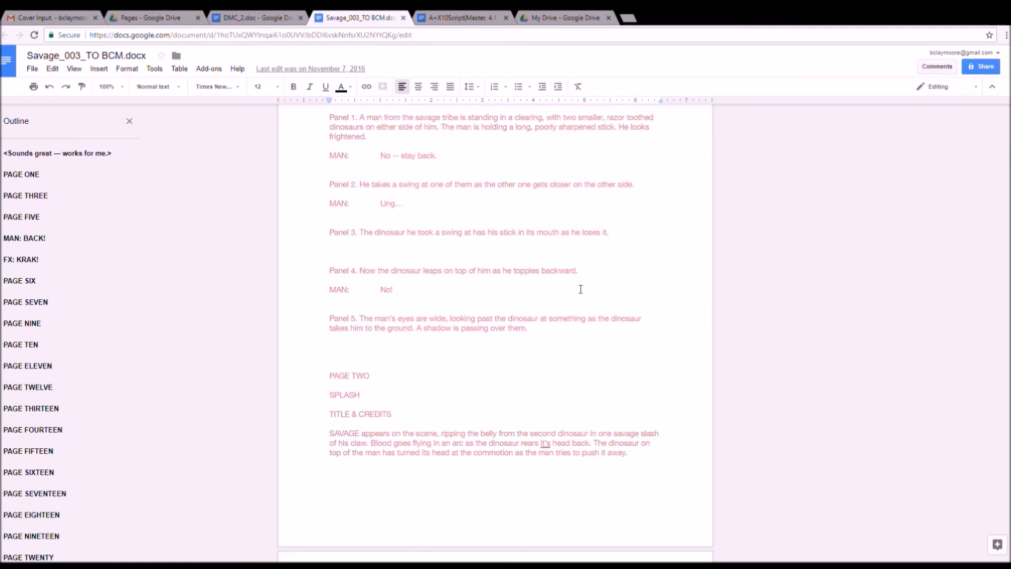
scroll(581, 289, "down", 1)
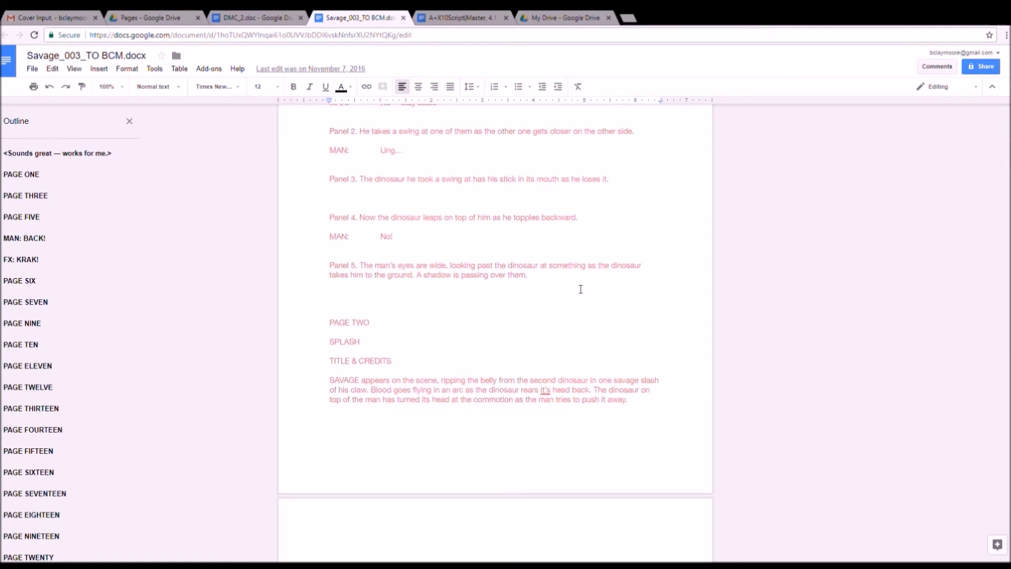
scroll(580, 289, "down", 2)
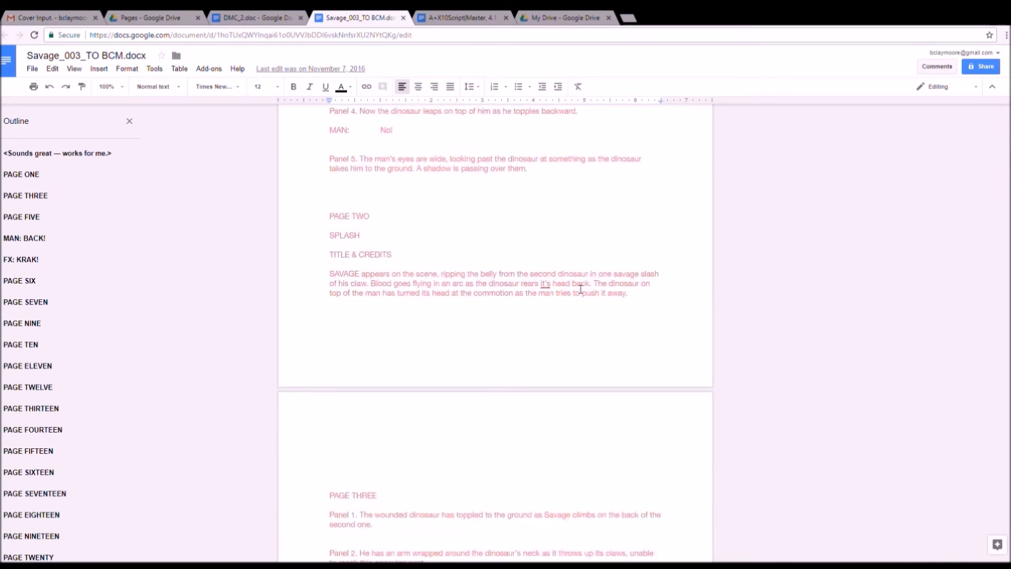
scroll(581, 289, "down", 10)
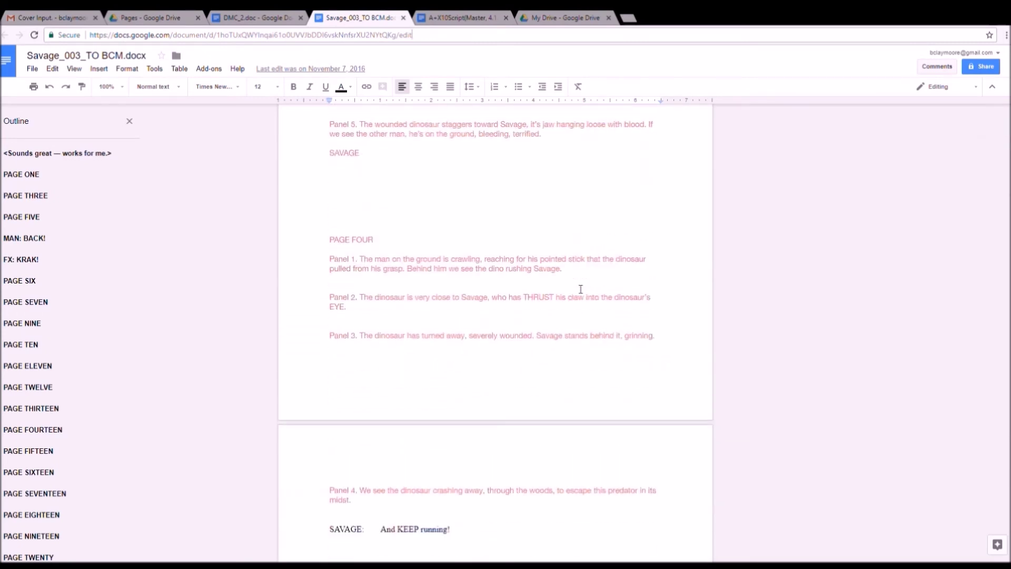
scroll(580, 290, "down", 6)
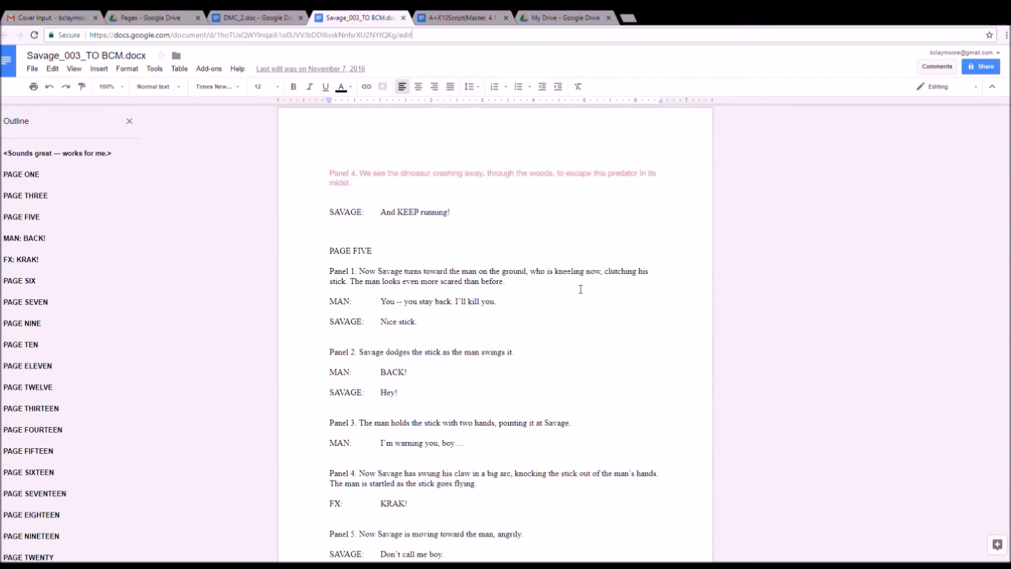
scroll(580, 289, "down", 2)
scroll(580, 289, "down", 4)
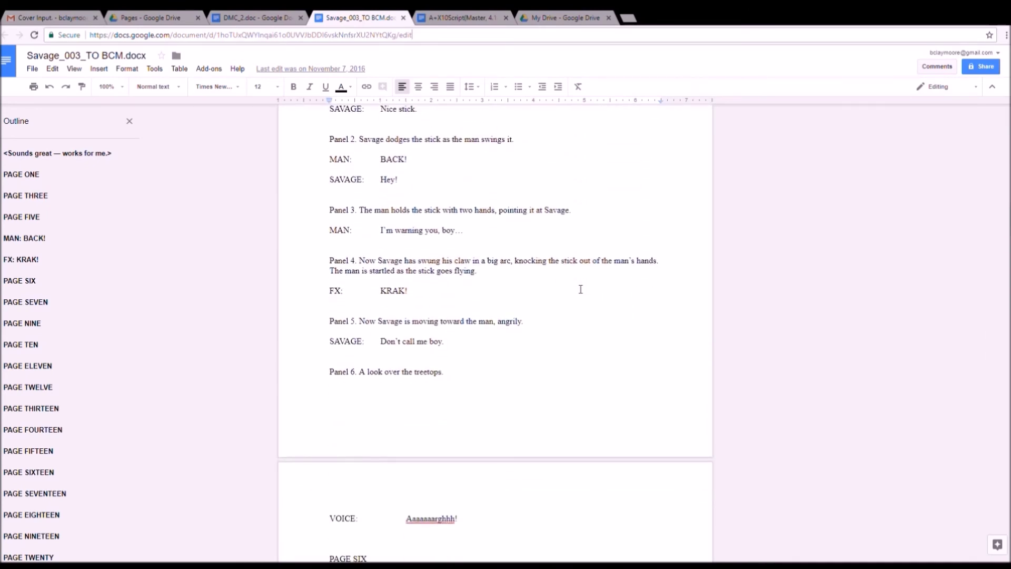
scroll(580, 289, "down", 8)
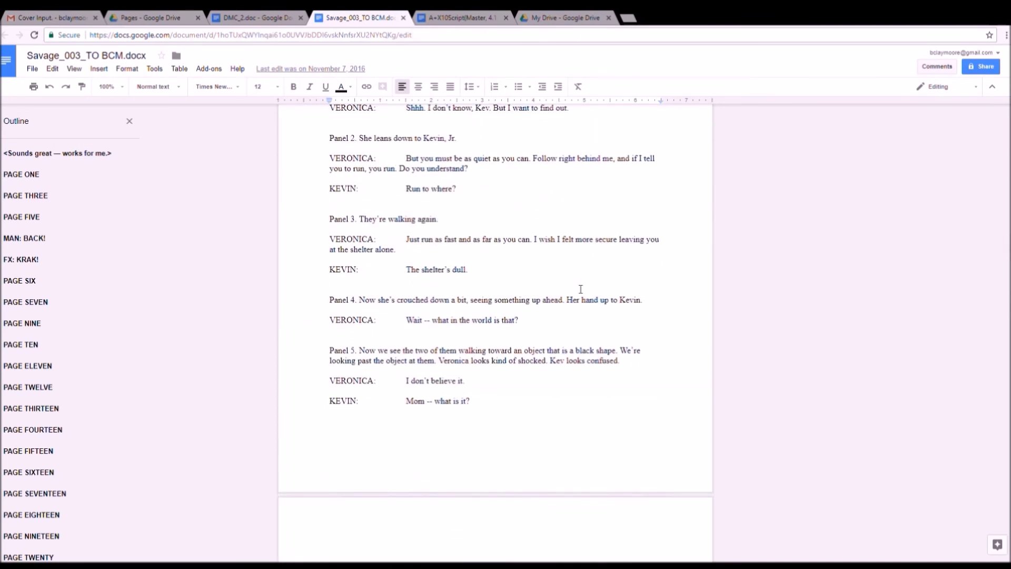
scroll(580, 289, "down", 6)
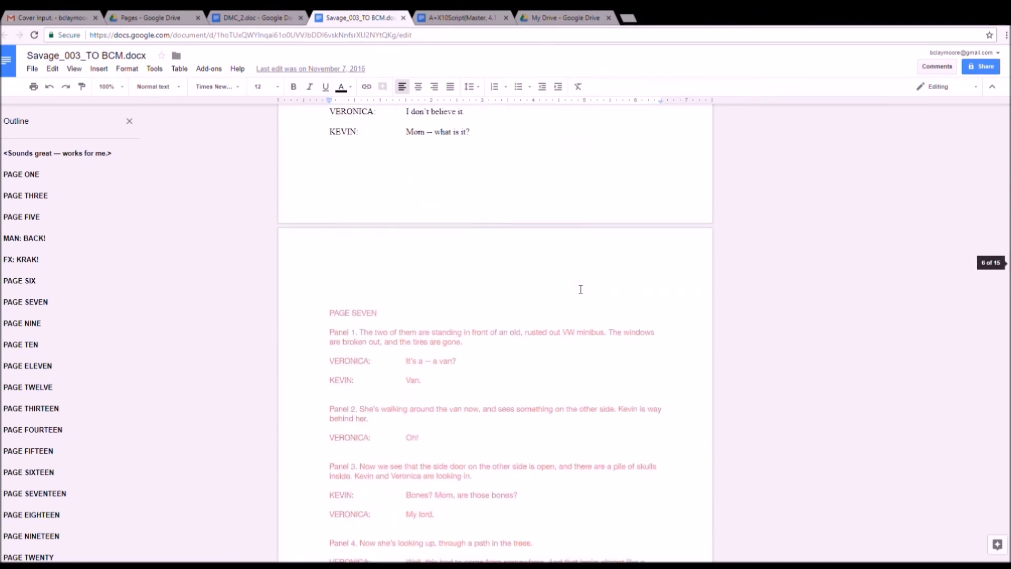
Skim the Savage_003 script from PAGE SEVEN down to PAGE TWENTY.
scroll(580, 289, "down", 4)
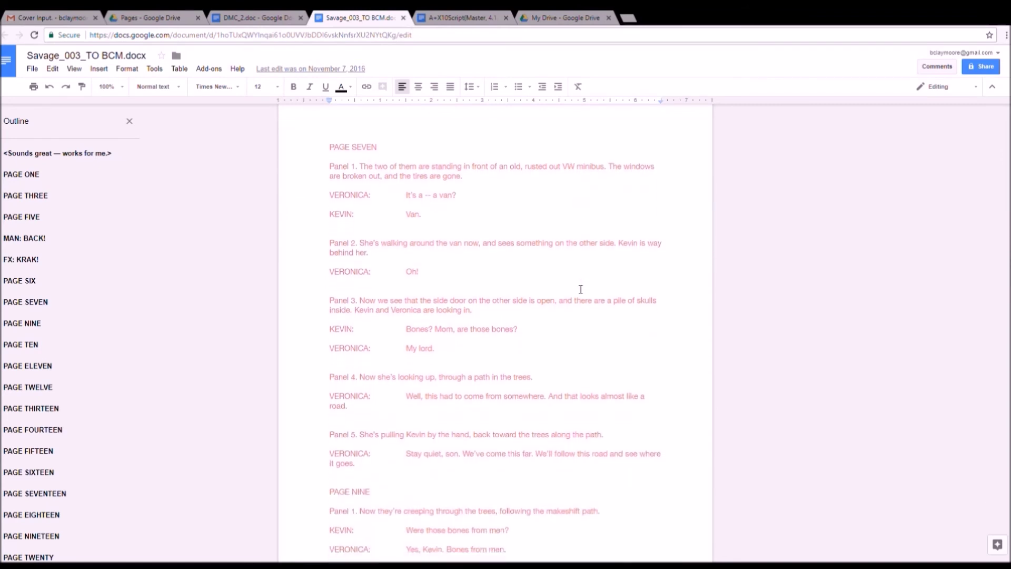
scroll(581, 289, "down", 1)
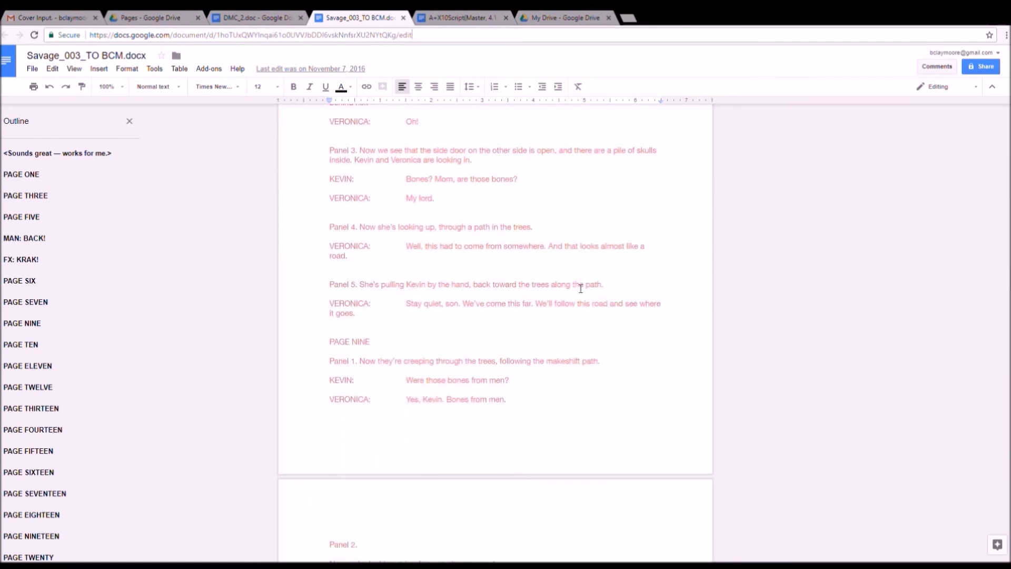
scroll(580, 289, "down", 2)
scroll(580, 289, "down", 8)
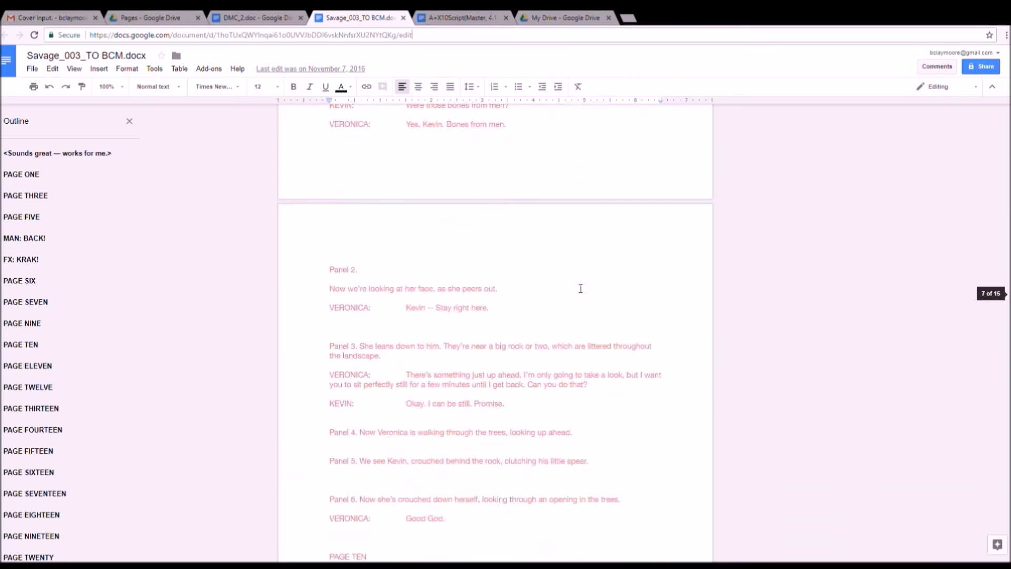
scroll(580, 289, "down", 13)
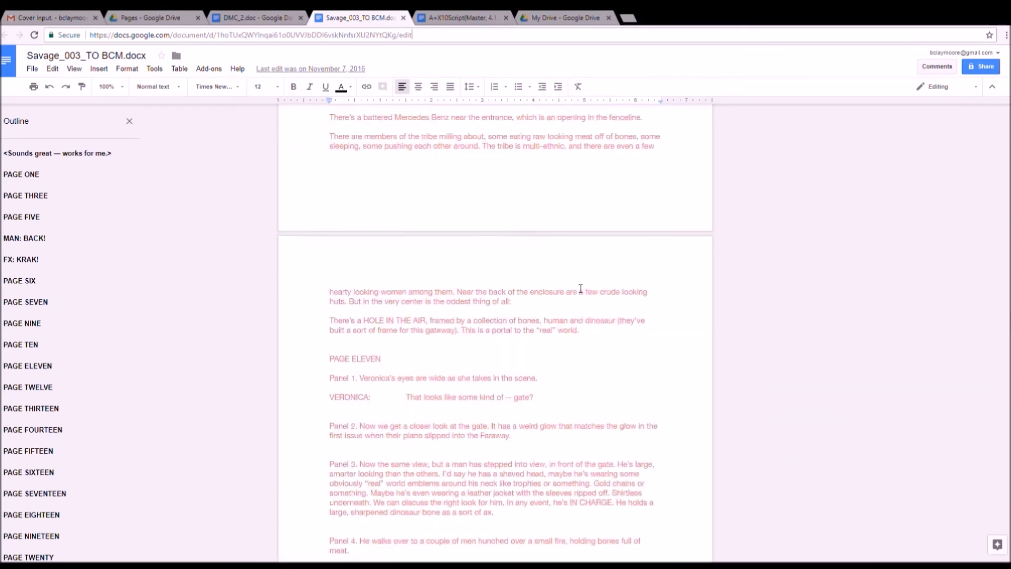
scroll(580, 288, "down", 20)
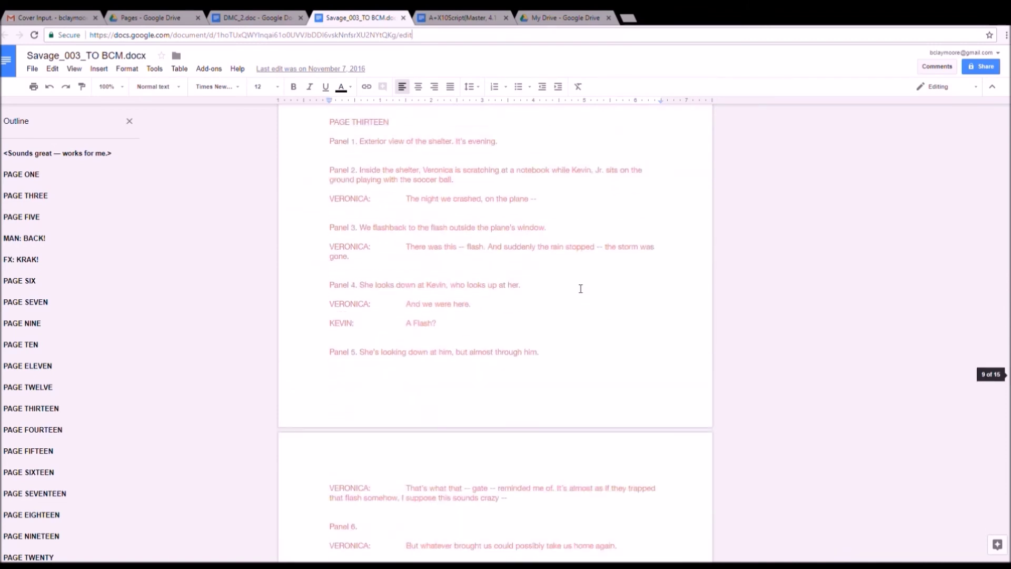
scroll(580, 289, "down", 2)
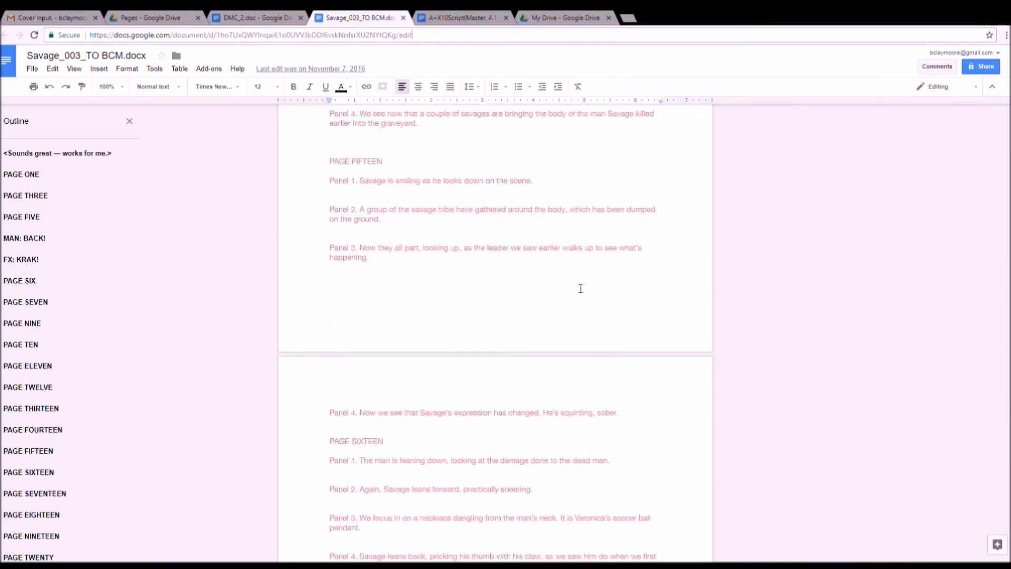
scroll(580, 289, "up", 4)
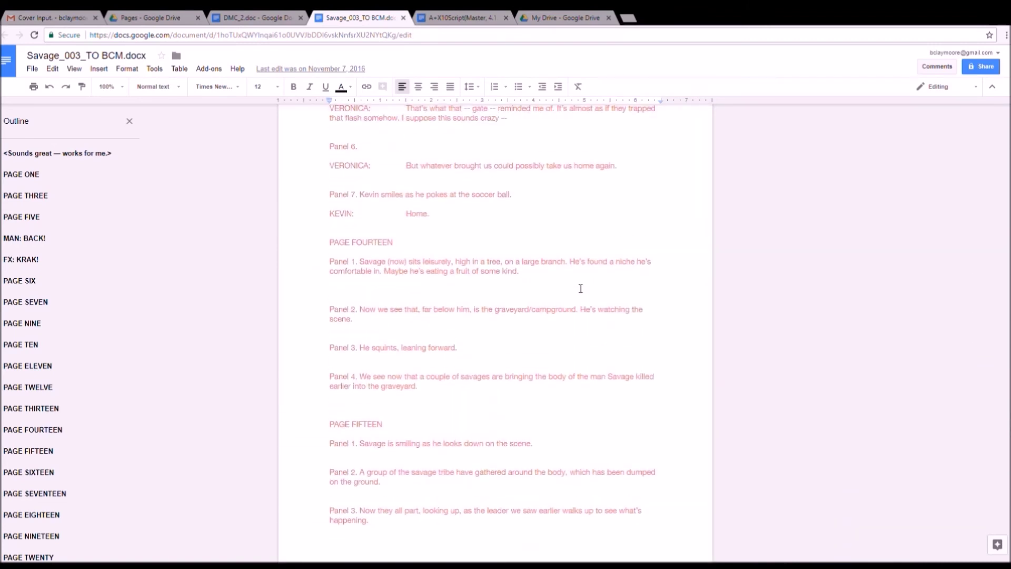
scroll(581, 289, "down", 8)
scroll(580, 289, "down", 3)
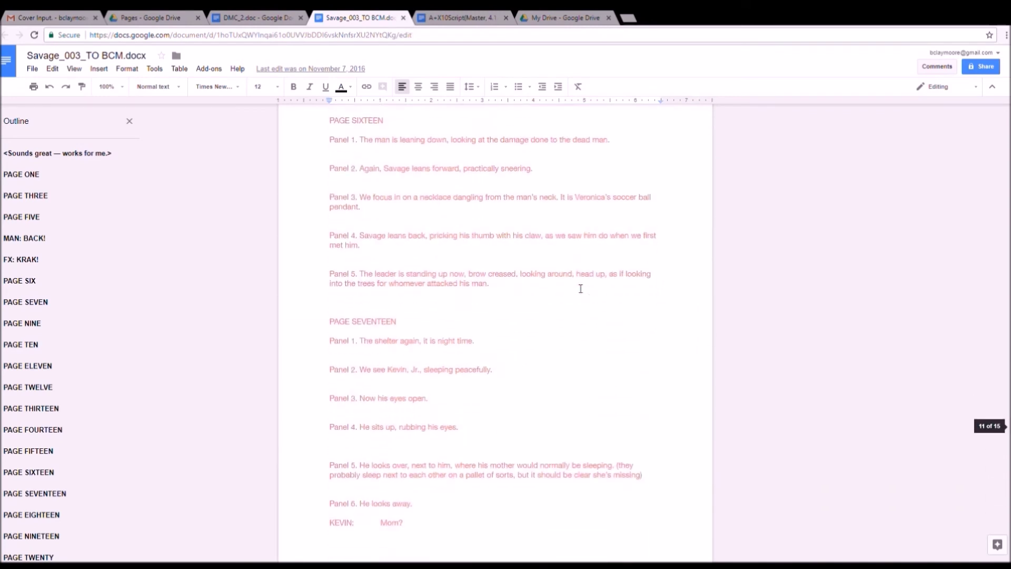
Go back up to PAGE EIGHTEEN, then bring up the Marvel A+X10Script markup document.
scroll(581, 289, "up", 7)
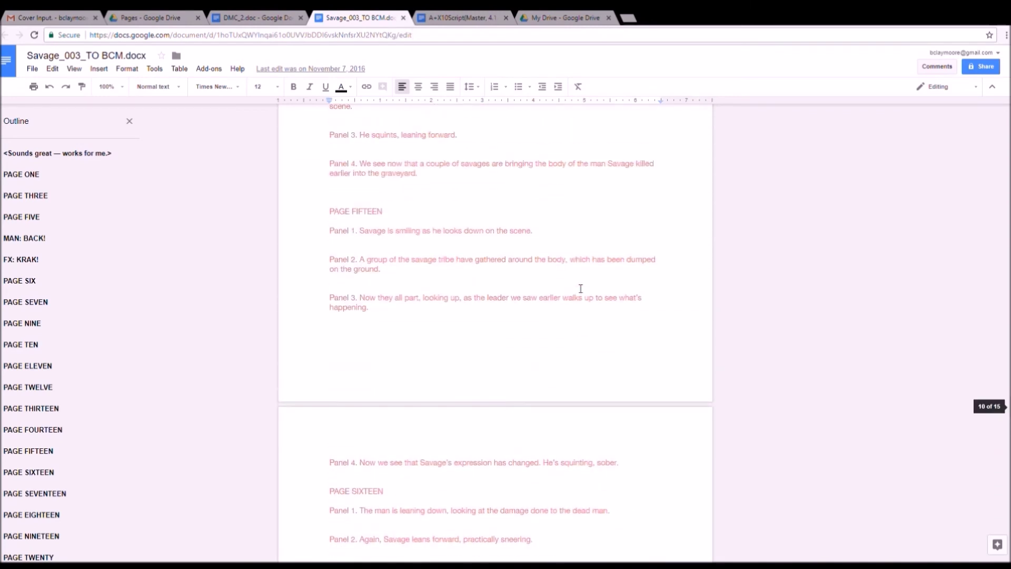
scroll(580, 288, "up", 3)
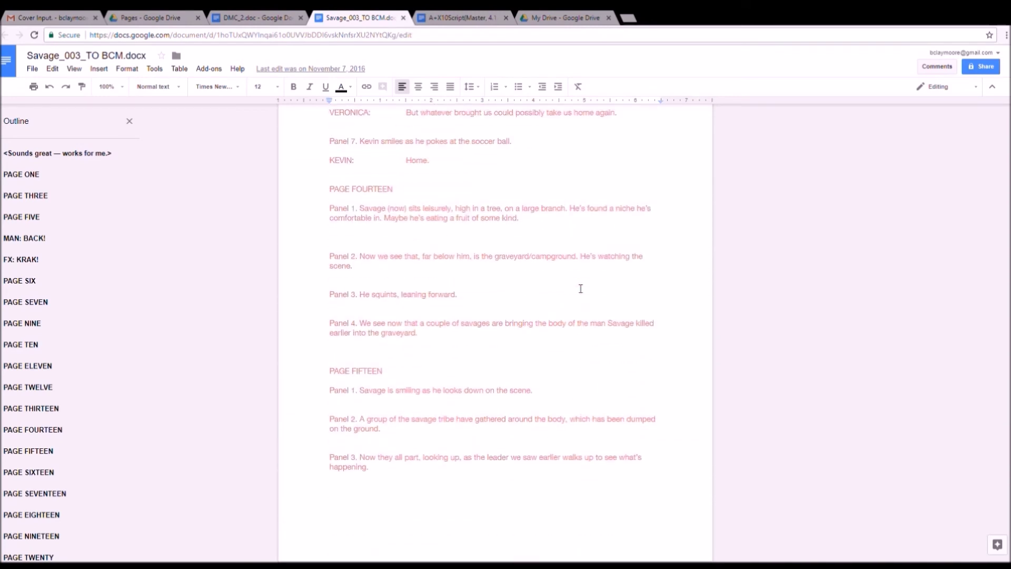
scroll(580, 288, "down", 6)
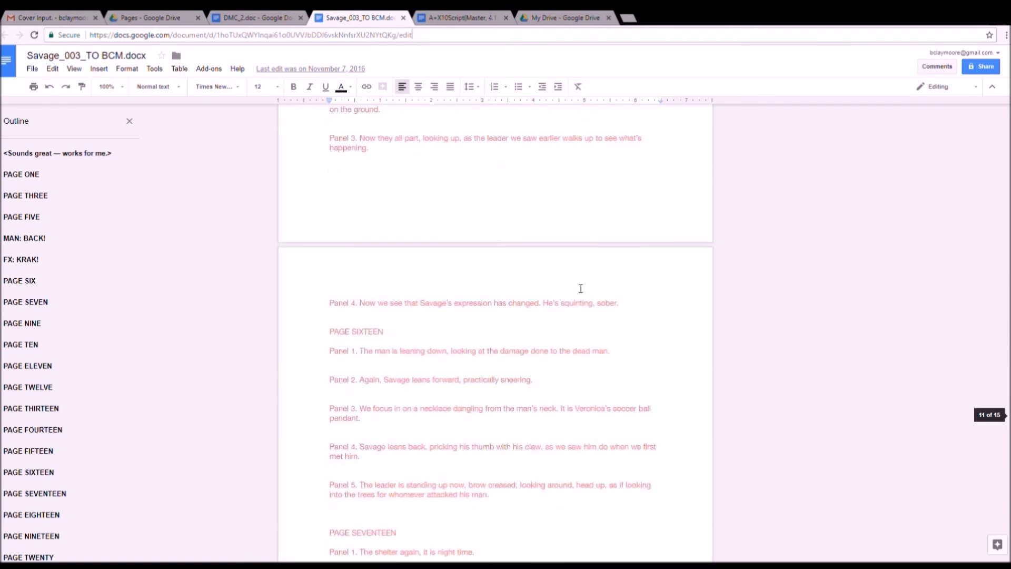
scroll(581, 288, "down", 5)
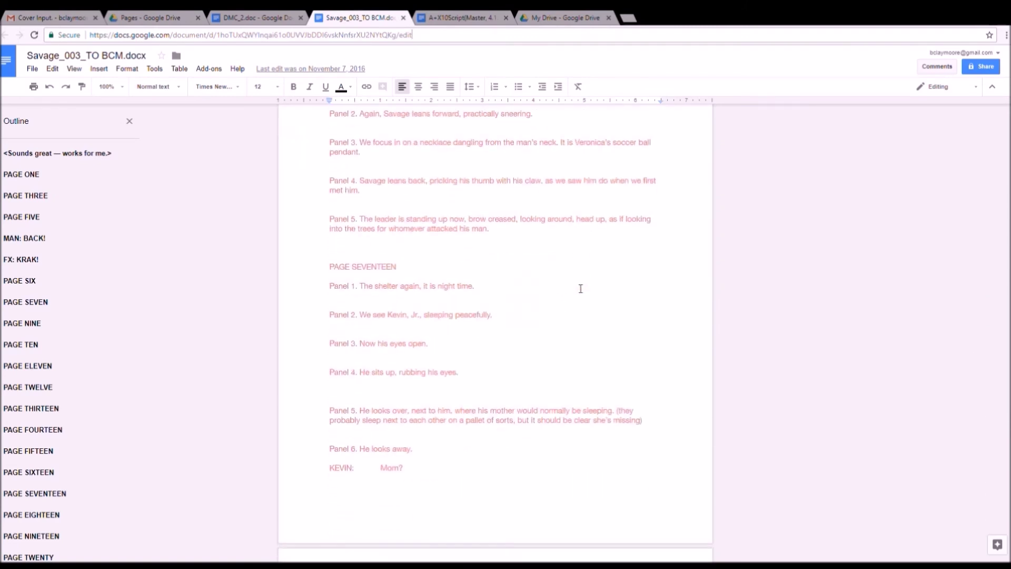
scroll(581, 289, "down", 13)
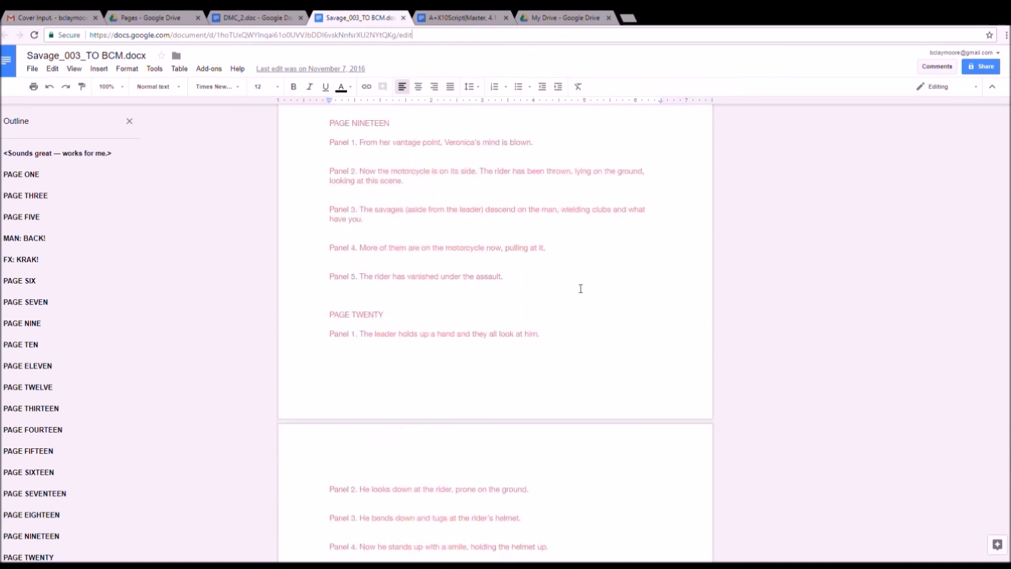
scroll(581, 288, "up", 5)
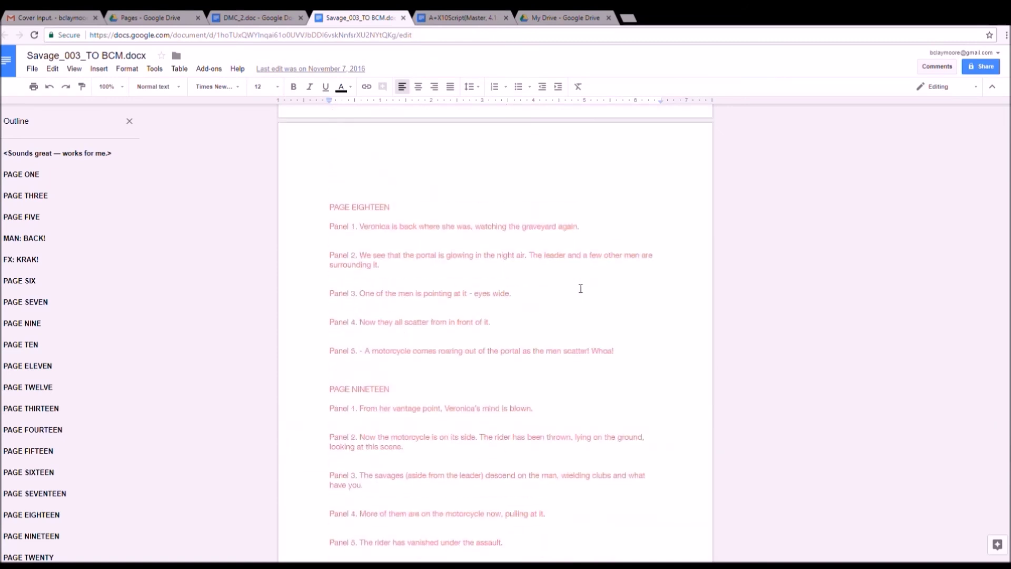
left_click(441, 18)
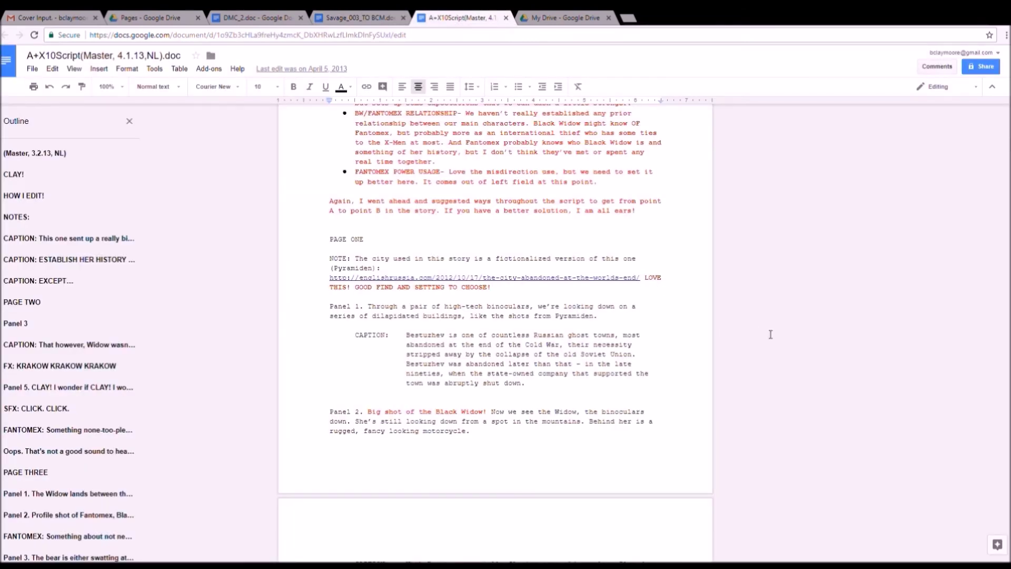
scroll(732, 368, "down", 8)
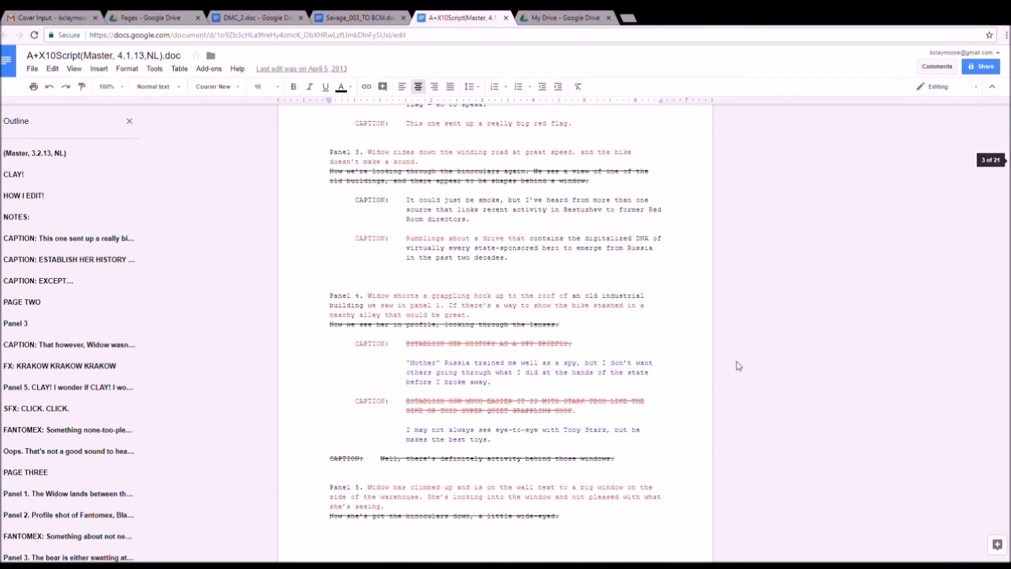
scroll(739, 366, "down", 6)
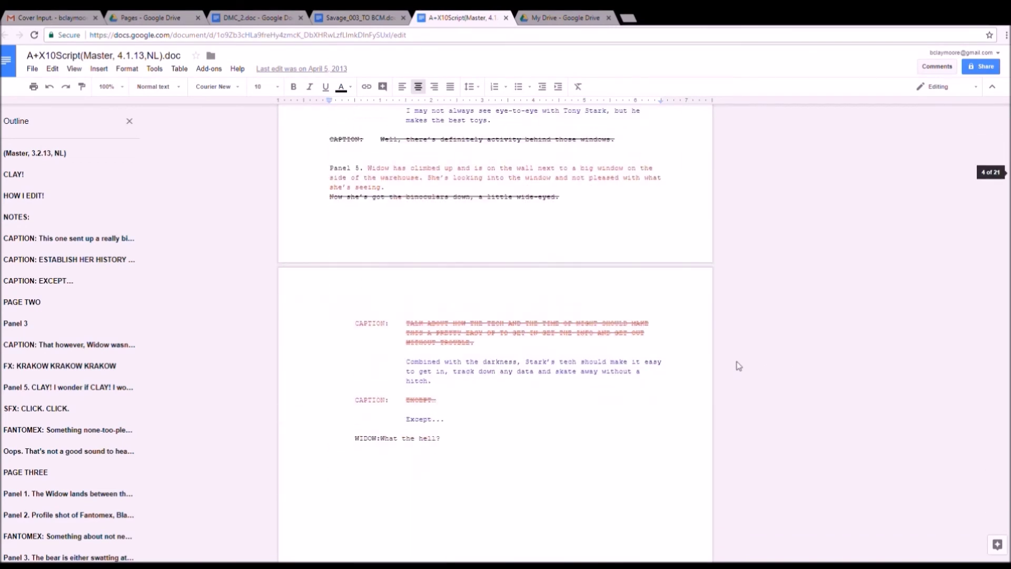
scroll(738, 365, "up", 1)
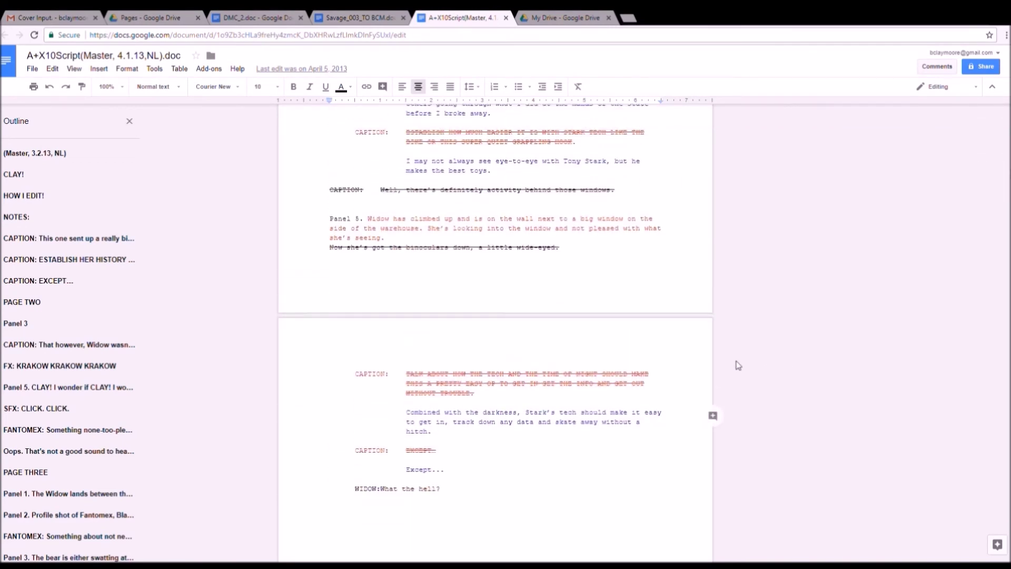
scroll(738, 365, "up", 2)
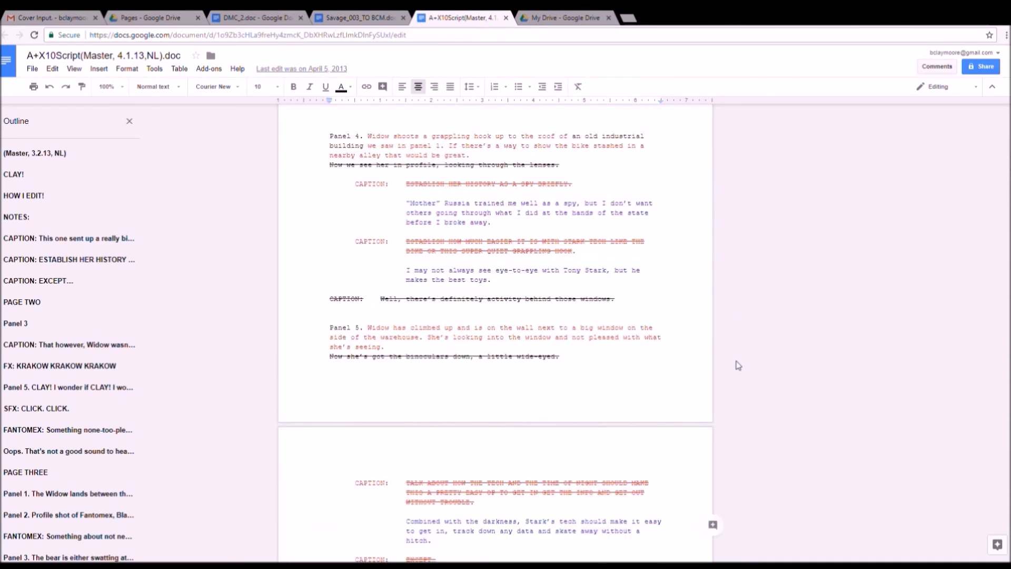
scroll(737, 365, "down", 1)
scroll(614, 372, "down", 4)
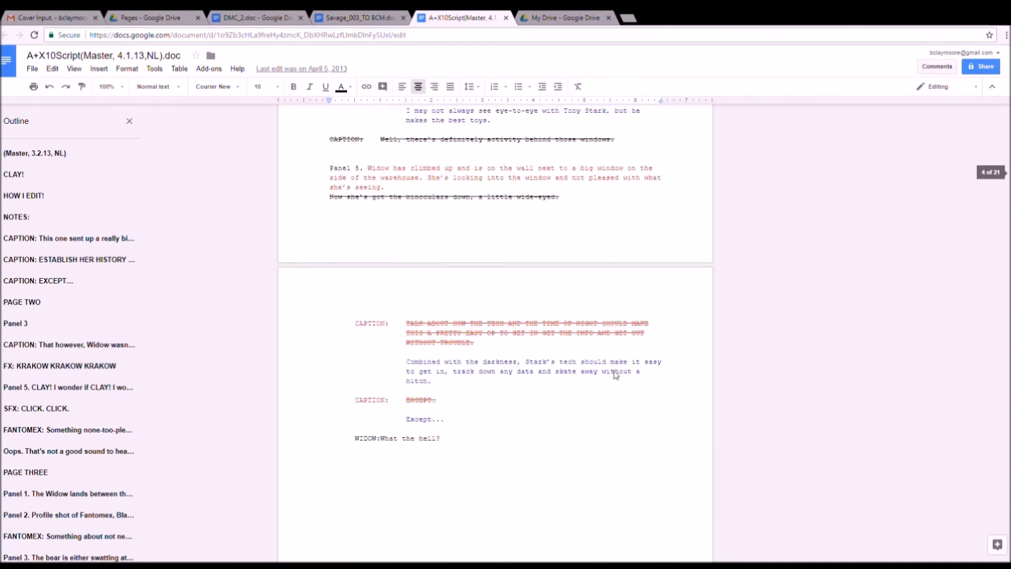
scroll(619, 375, "down", 10)
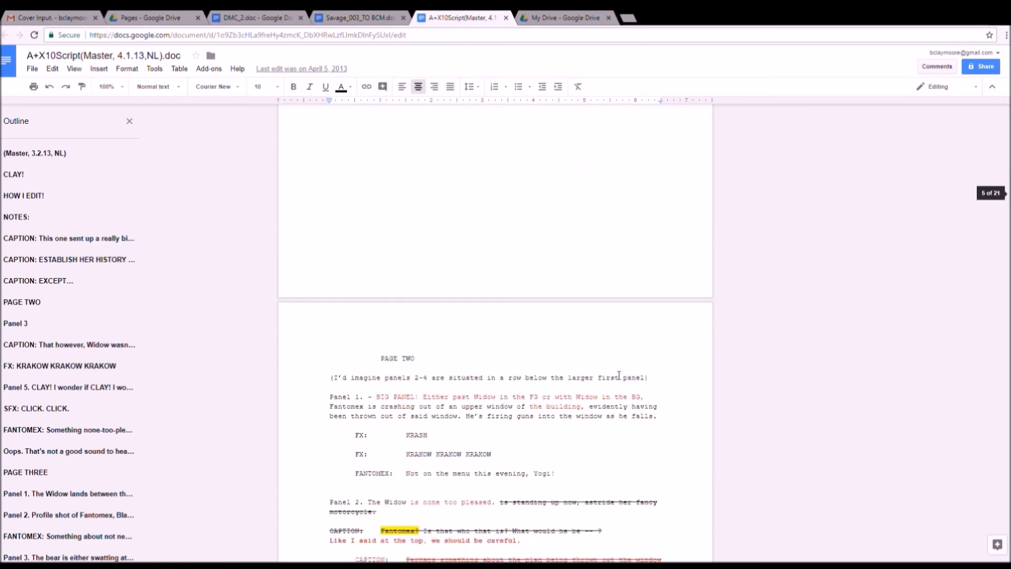
scroll(619, 375, "up", 10)
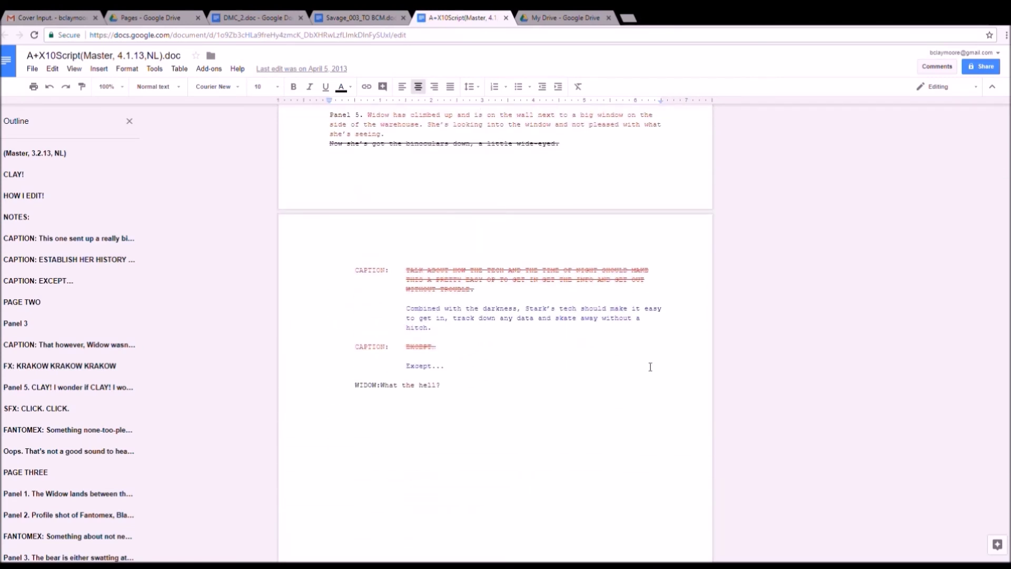
left_click(720, 429)
scroll(561, 407, "down", 7)
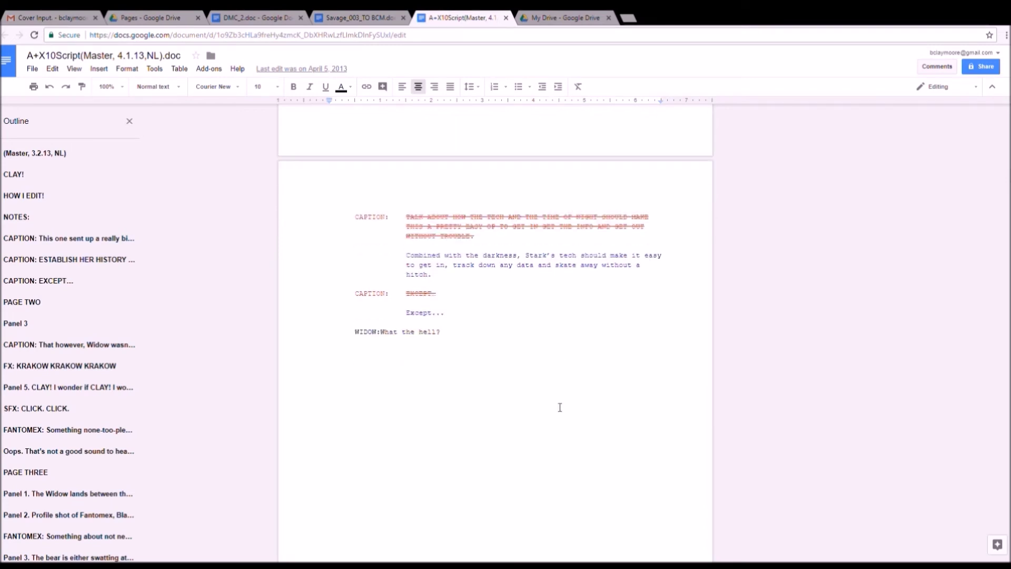
scroll(558, 406, "down", 2)
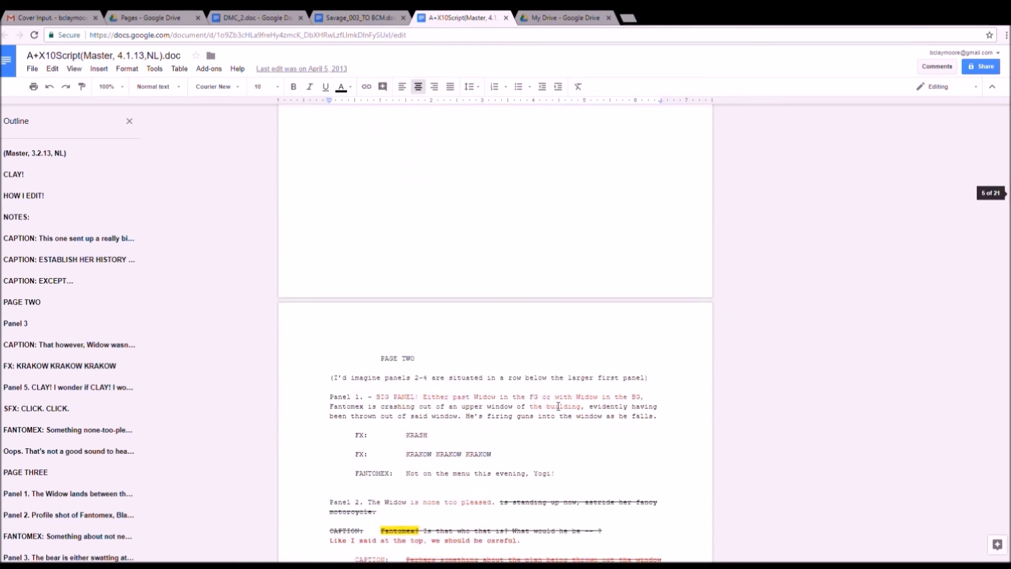
scroll(559, 406, "up", 5)
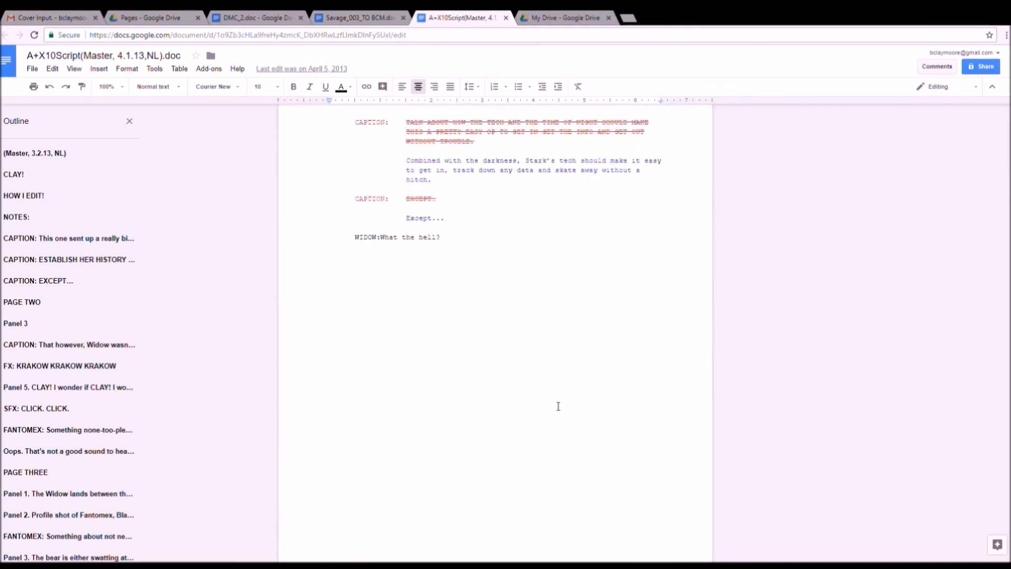
scroll(558, 406, "down", 6)
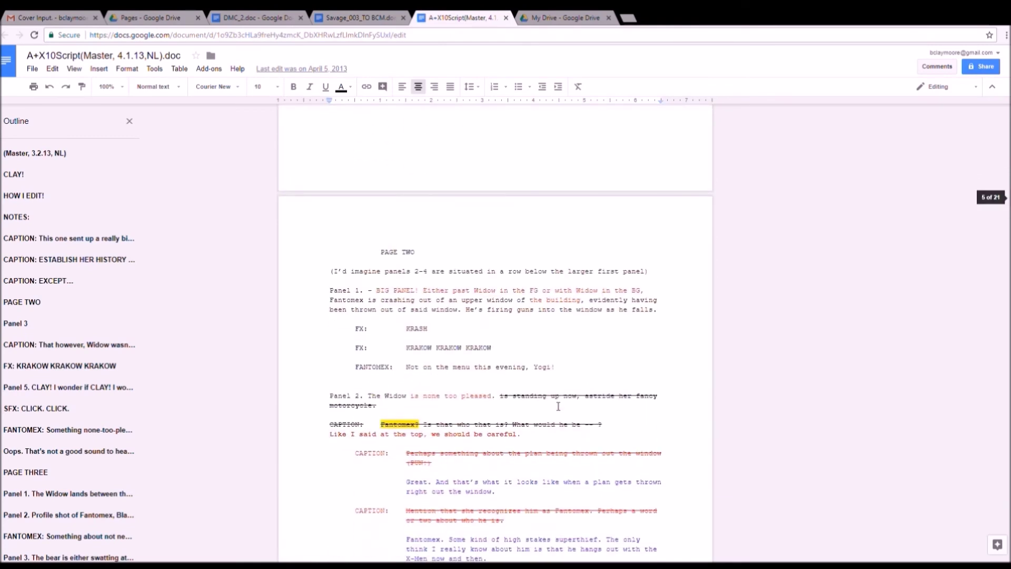
scroll(559, 406, "down", 4)
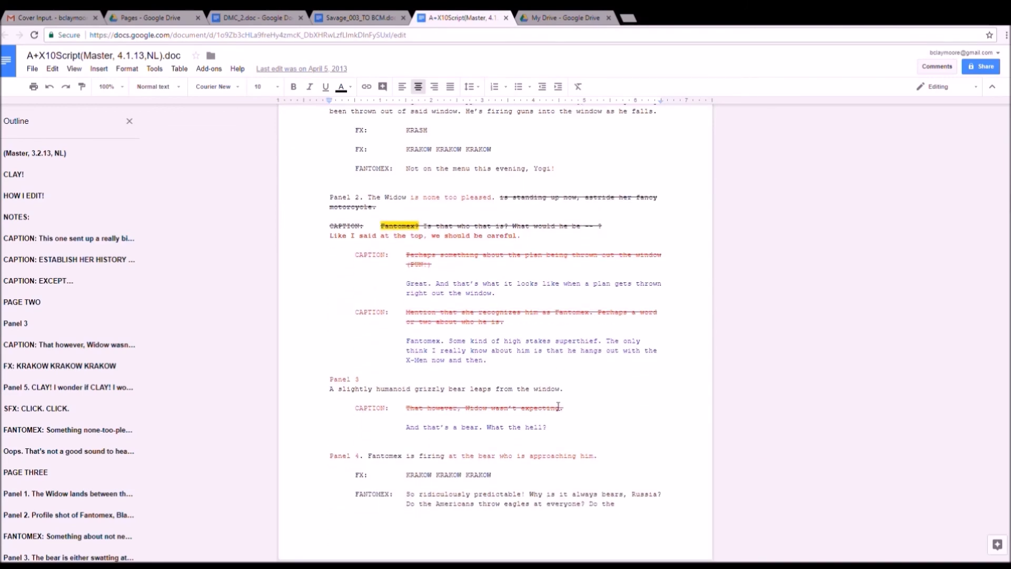
scroll(559, 406, "down", 4)
scroll(571, 403, "up", 3)
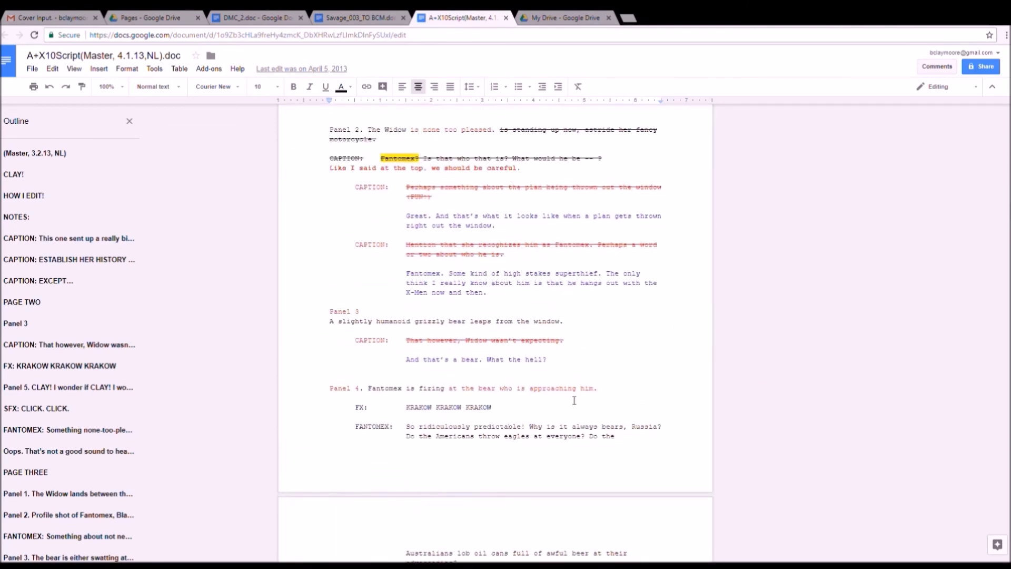
scroll(574, 400, "down", 11)
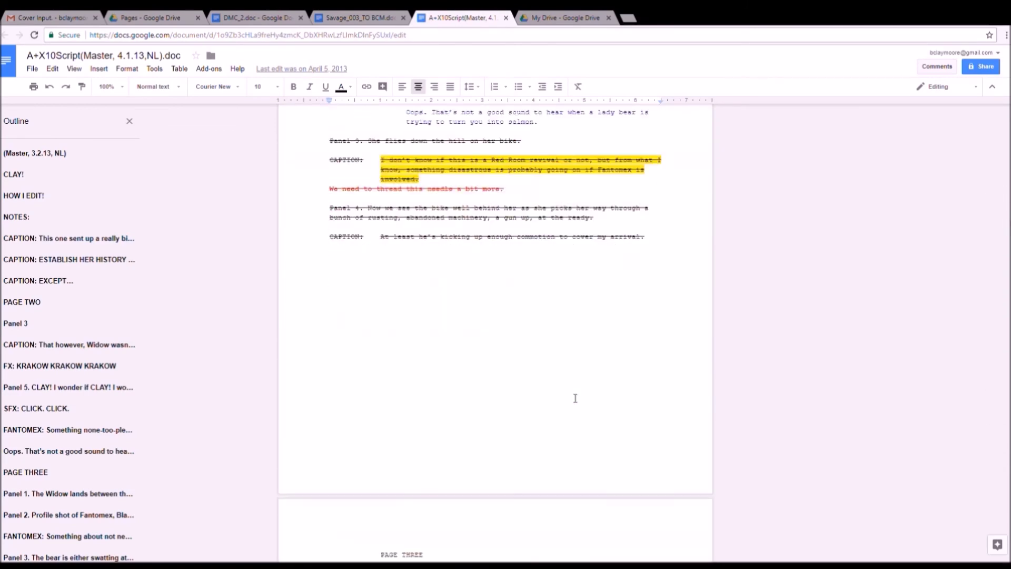
scroll(575, 398, "down", 9)
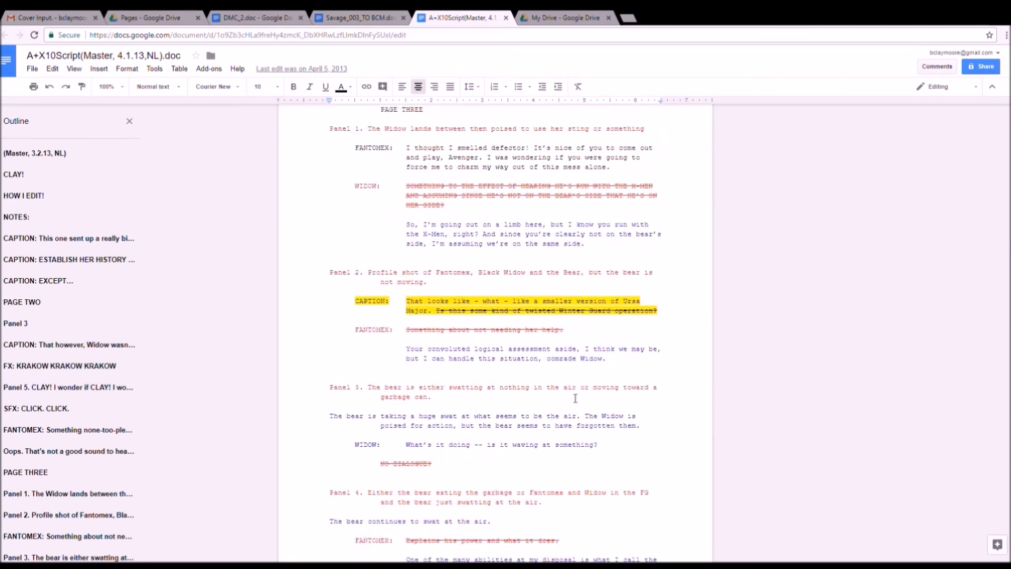
scroll(575, 398, "down", 2)
scroll(580, 390, "down", 10)
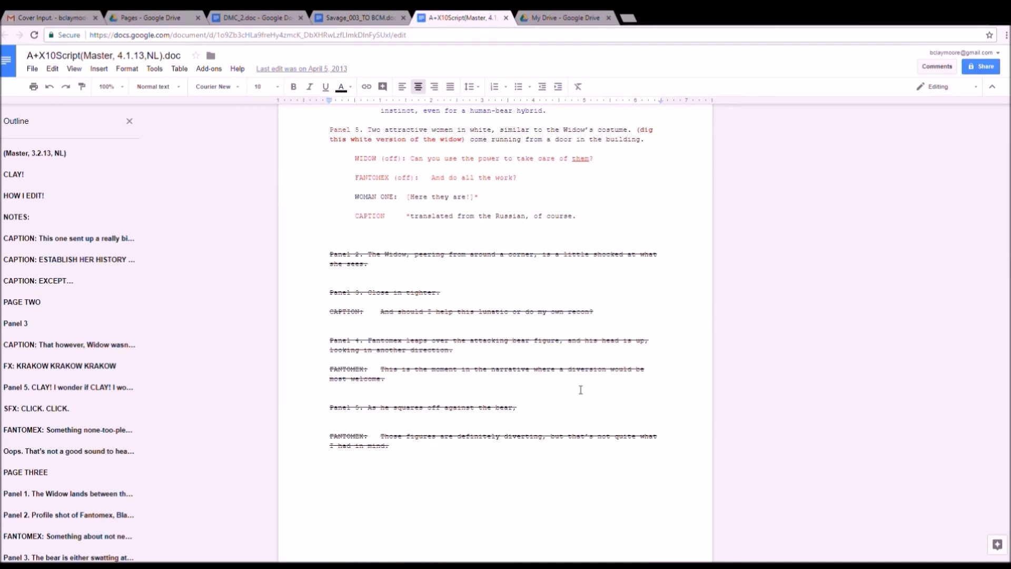
scroll(581, 390, "up", 9)
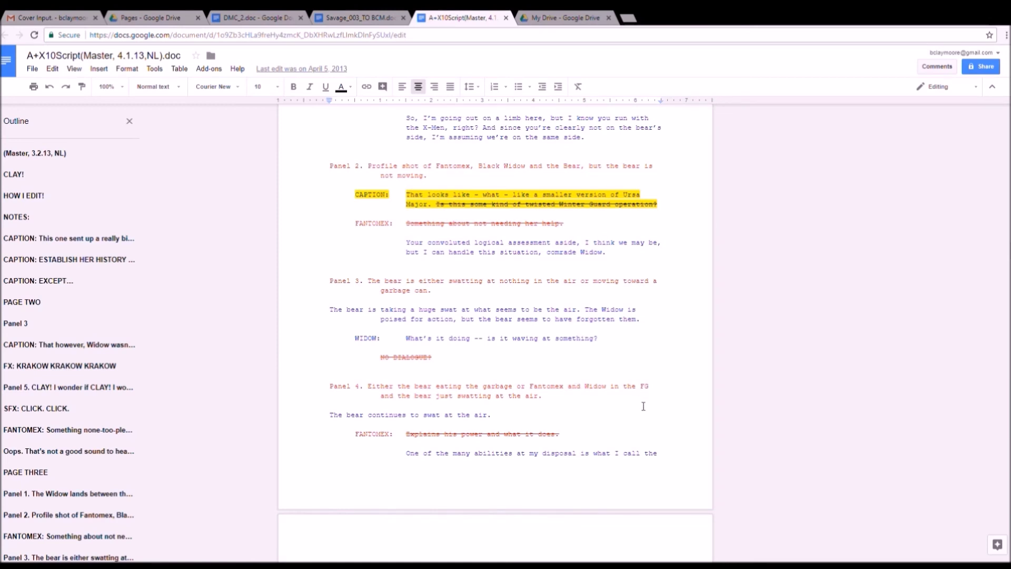
scroll(643, 406, "up", 15)
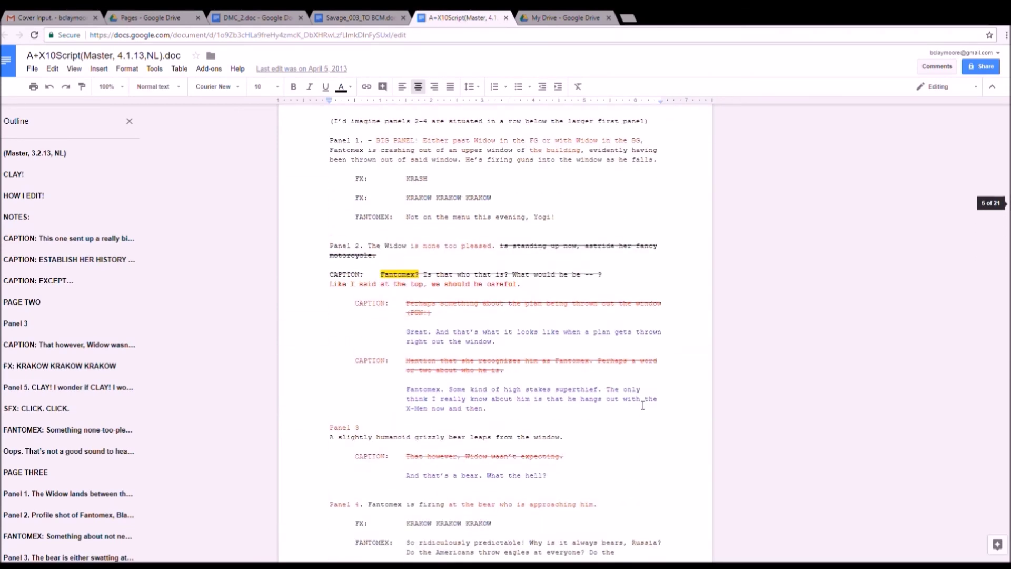
Return to the top of A+X10Script, then go back to DMC_2.doc's PAGE ONE panels.
scroll(643, 406, "up", 20)
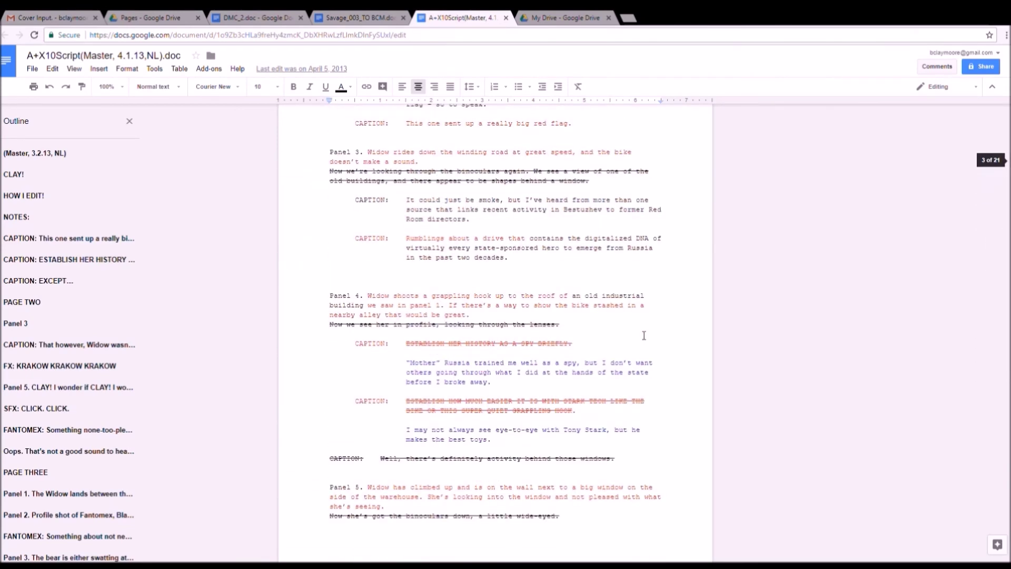
scroll(644, 336, "up", 20)
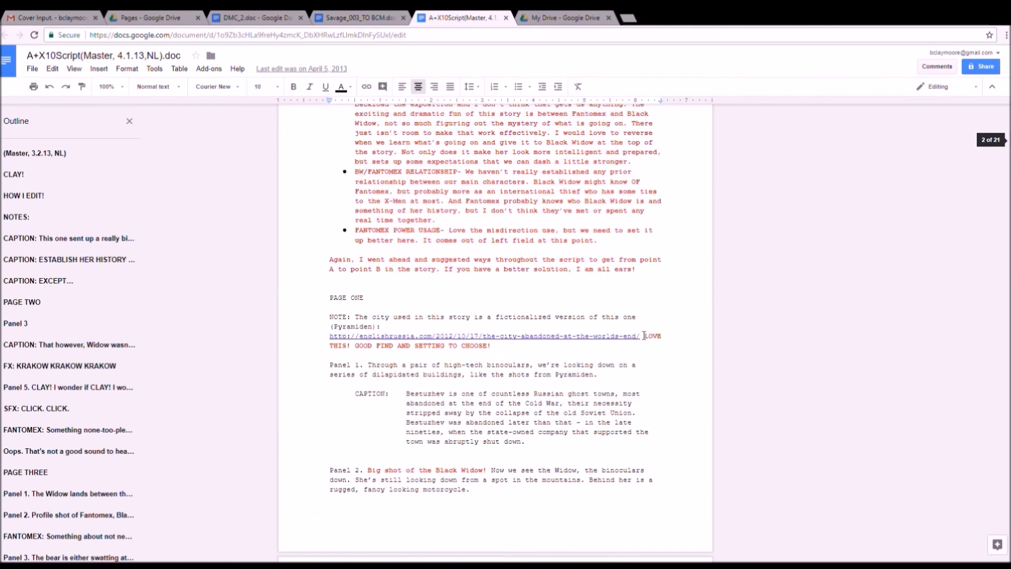
scroll(643, 335, "up", 20)
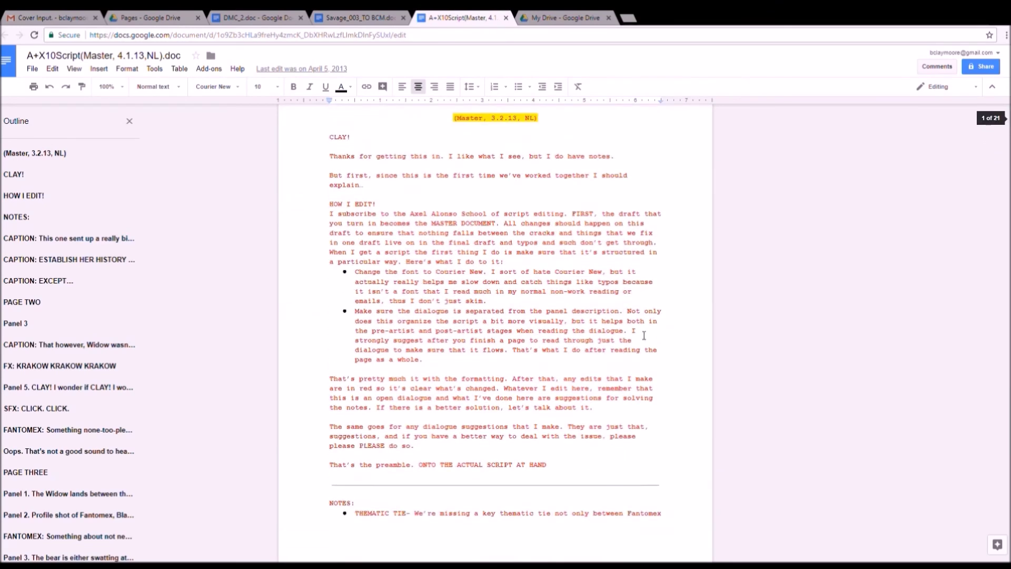
scroll(644, 336, "up", 2)
scroll(644, 335, "down", 6)
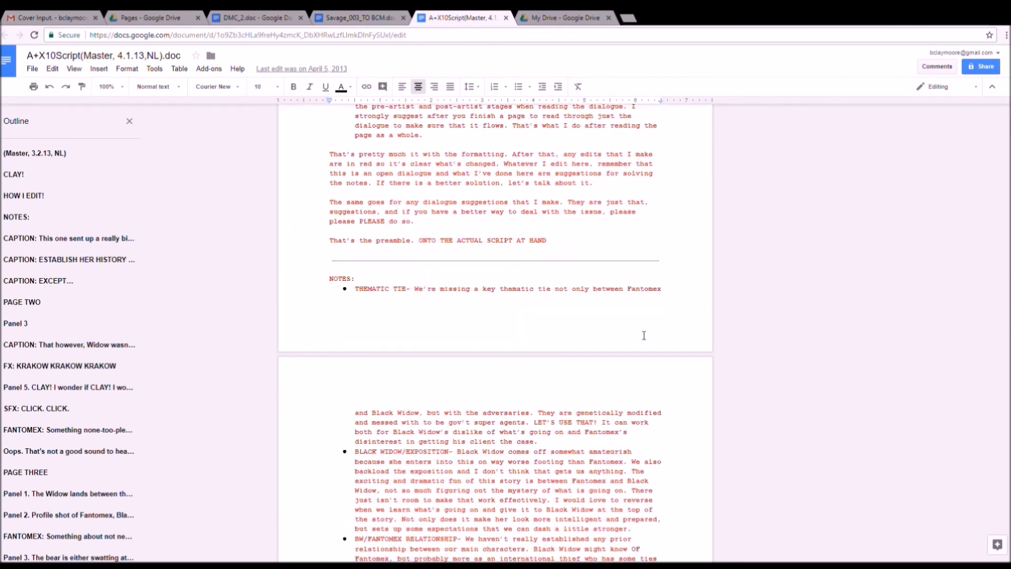
scroll(644, 336, "down", 8)
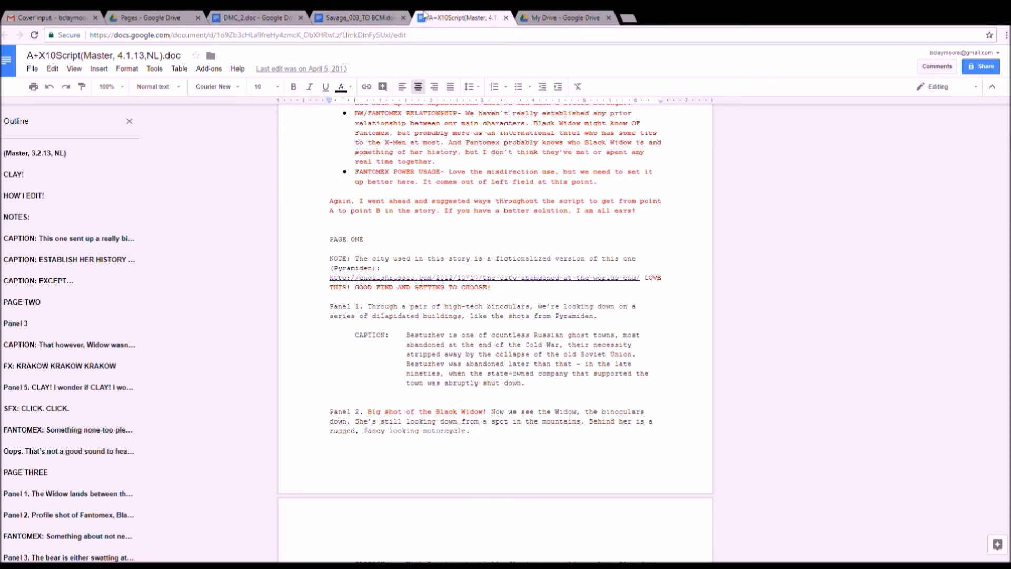
left_click(236, 14)
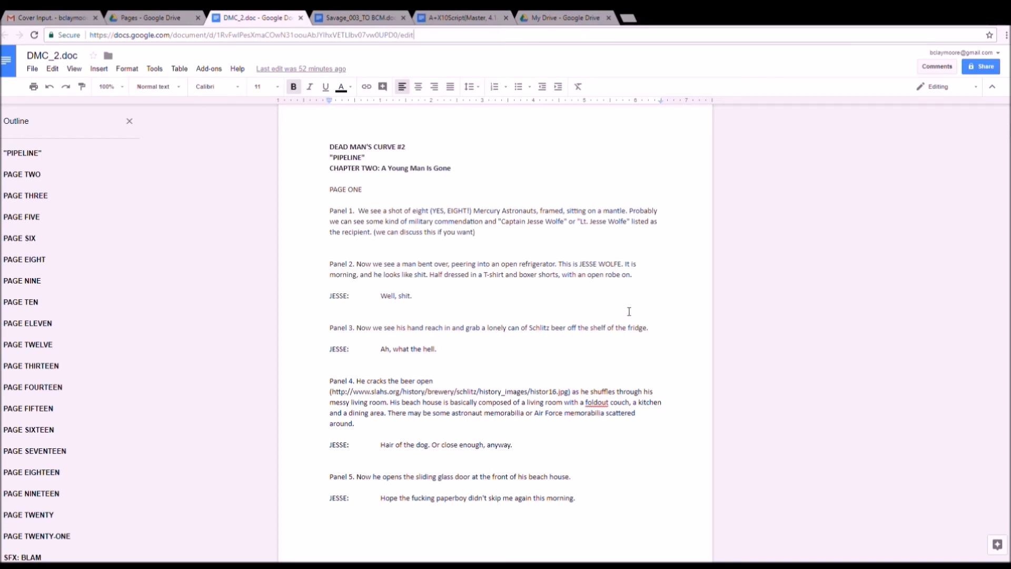
scroll(629, 311, "down", 1)
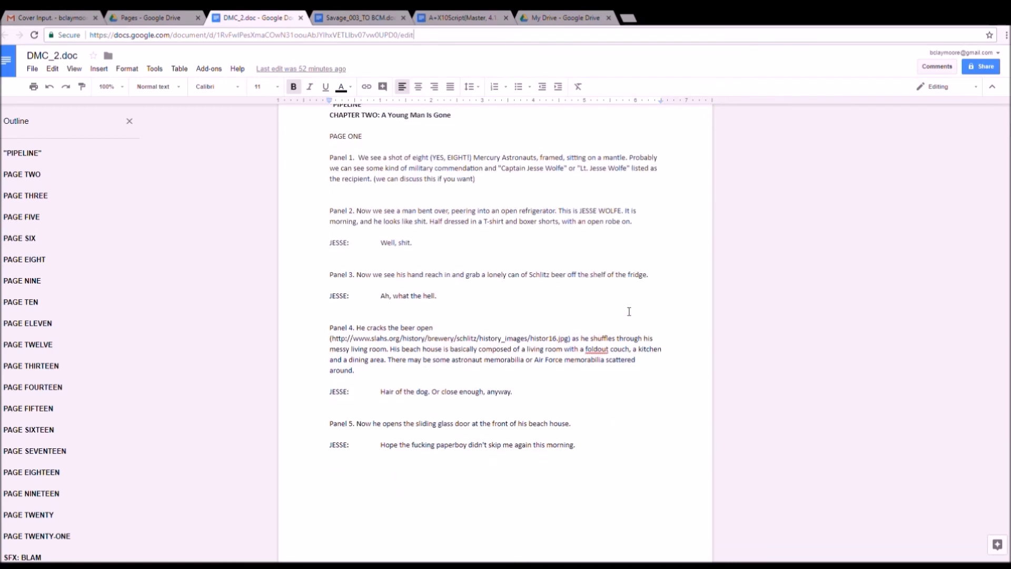
scroll(629, 311, "up", 1)
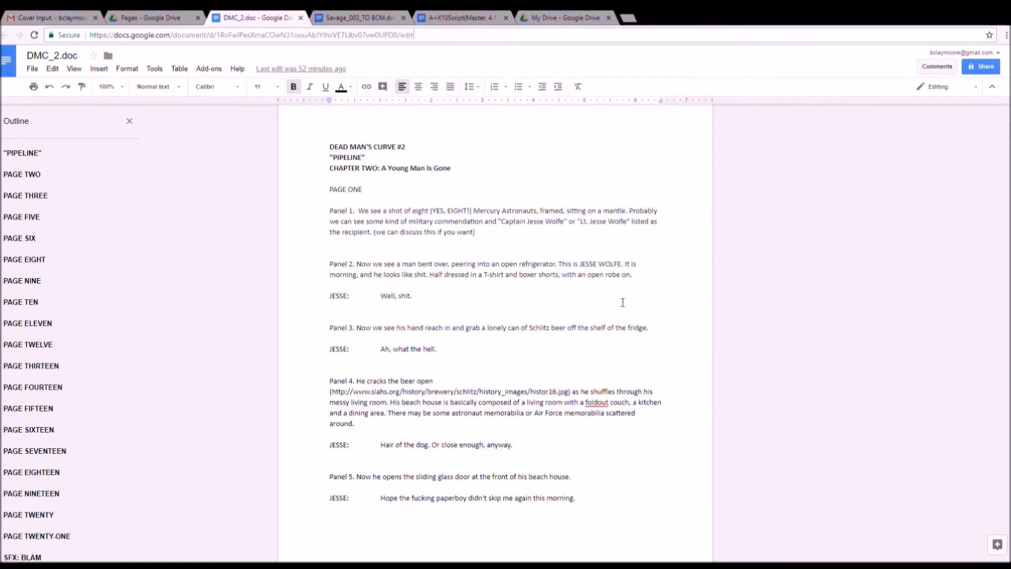